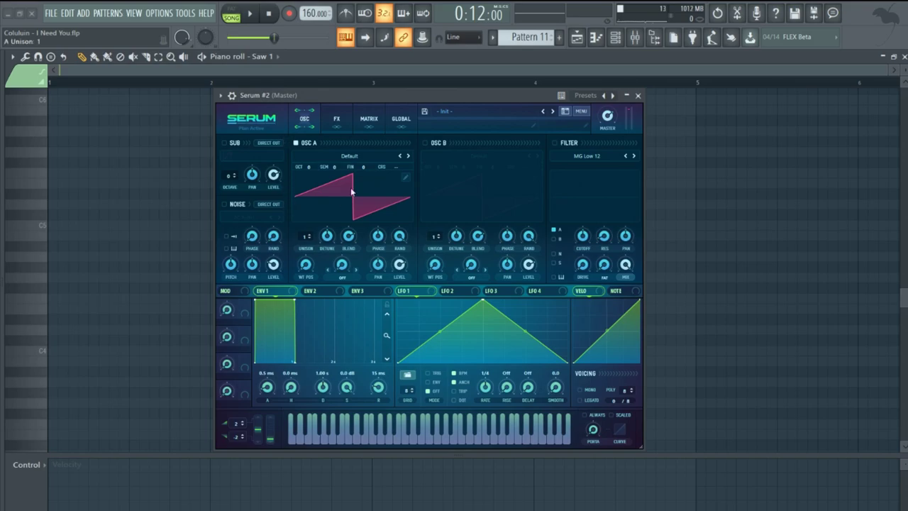
- Set oscillator A of the Serum synth to 10 unison voices
drag(305, 238, 354, 191)
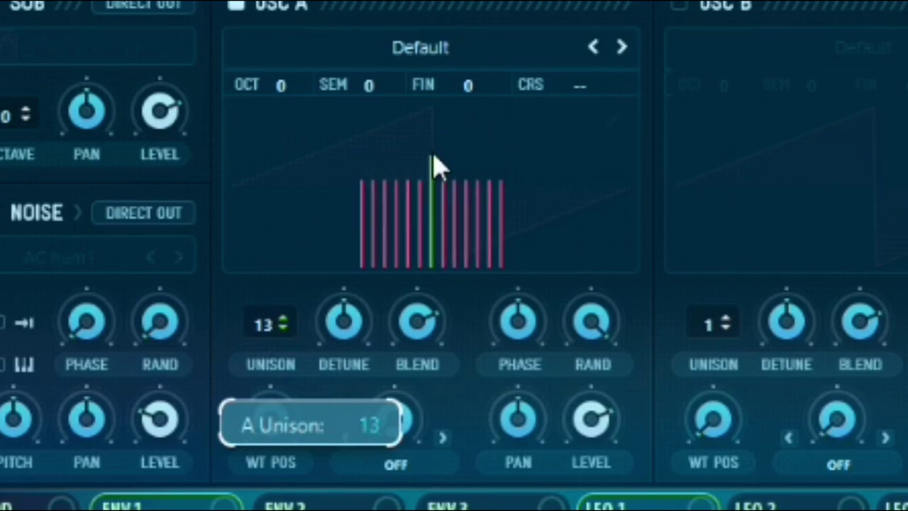
drag(433, 157, 314, 121)
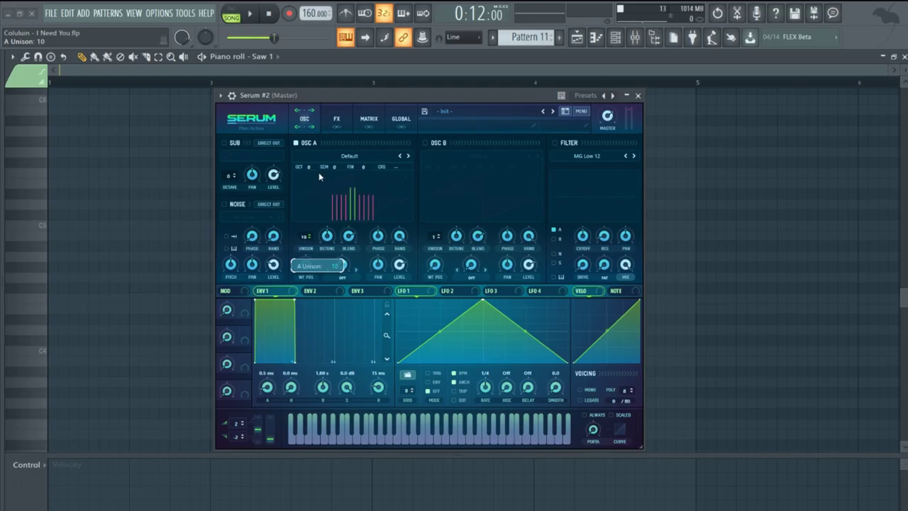
drag(319, 176, 319, 177)
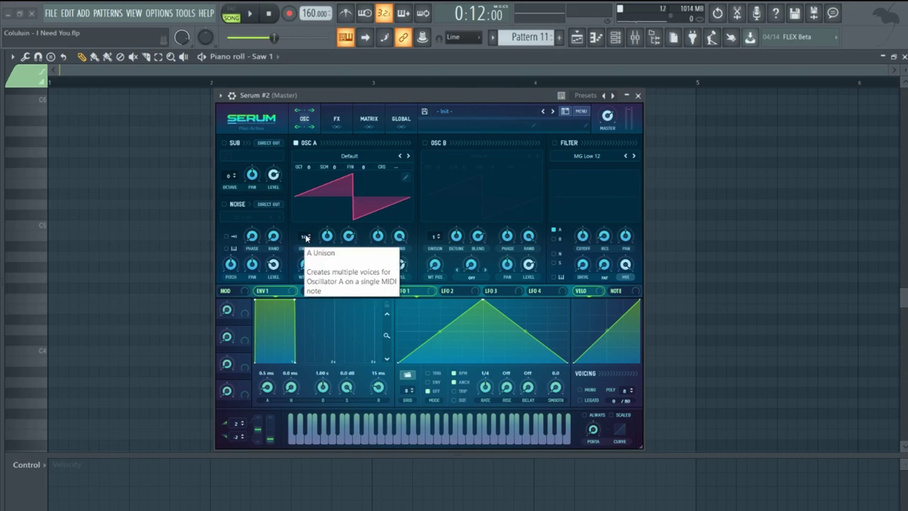
drag(305, 241, 308, 252)
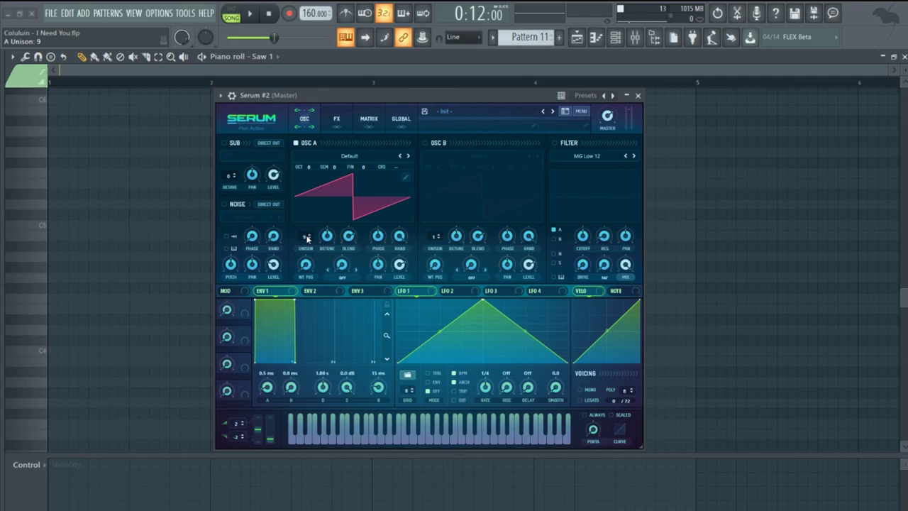
drag(306, 237, 308, 234)
click(330, 235)
- Enable oscillator B and set it to 10 unison voices with a detune of 0.07
click(425, 143)
drag(430, 239, 458, 176)
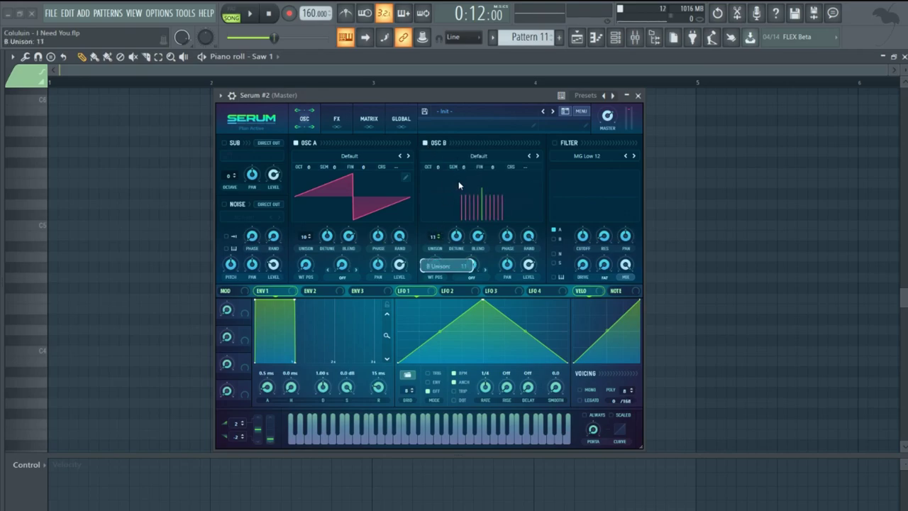
drag(457, 237, 460, 253)
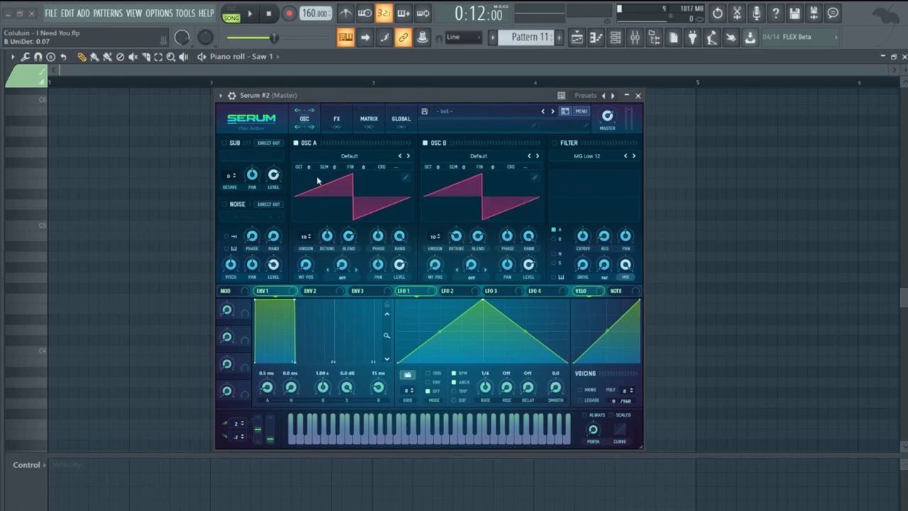
- Enable the compressor in Serum's effects rack and raise its gain
click(336, 122)
click(227, 231)
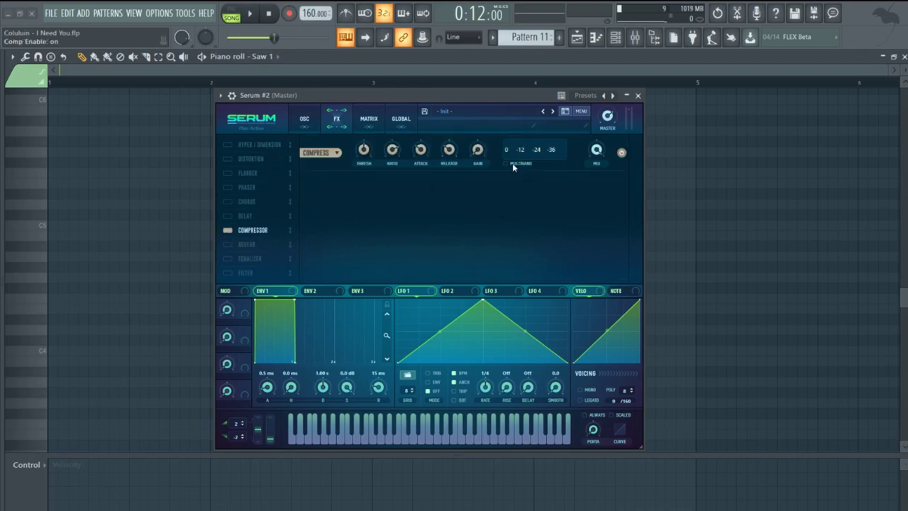
mouse_move(486, 152)
mouse_down()
mouse_move(483, 119)
mouse_move(488, 146)
mouse_up()
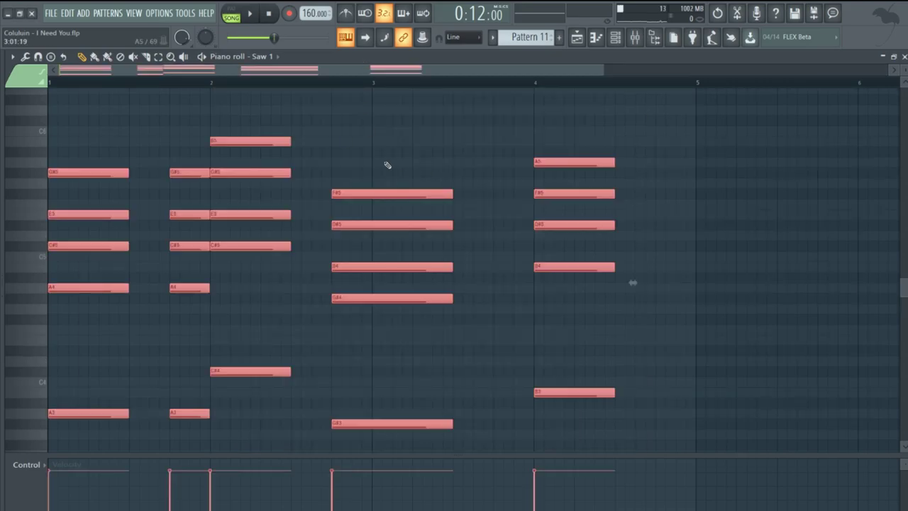
- Reposition the new Serum #3 window, hide the channel rack, and set oscillator A to 7 unison voices with 0.04 detune
scroll(425, 314, down, 2)
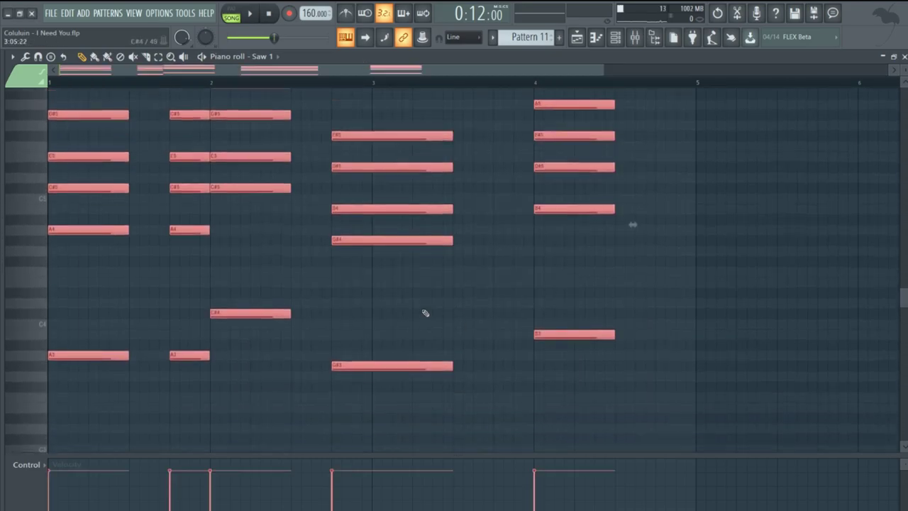
scroll(424, 314, up, 1)
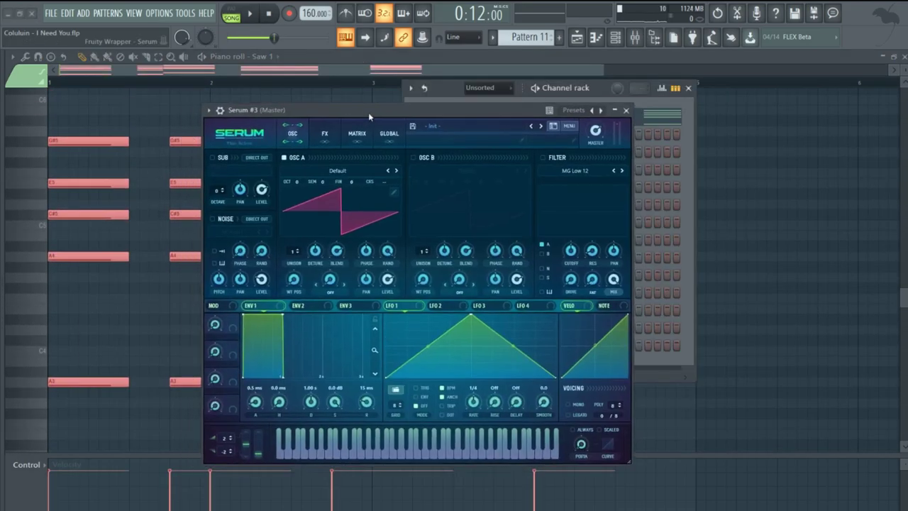
drag(368, 112, 405, 90)
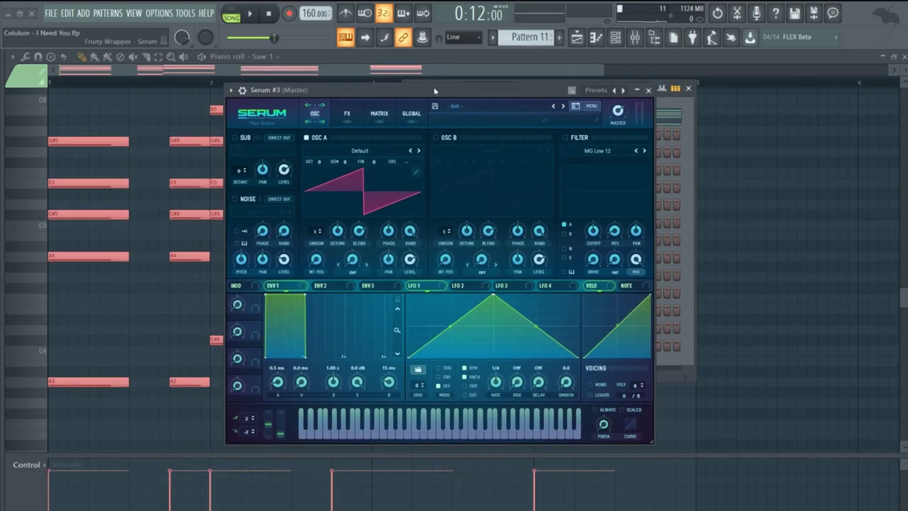
key(F6)
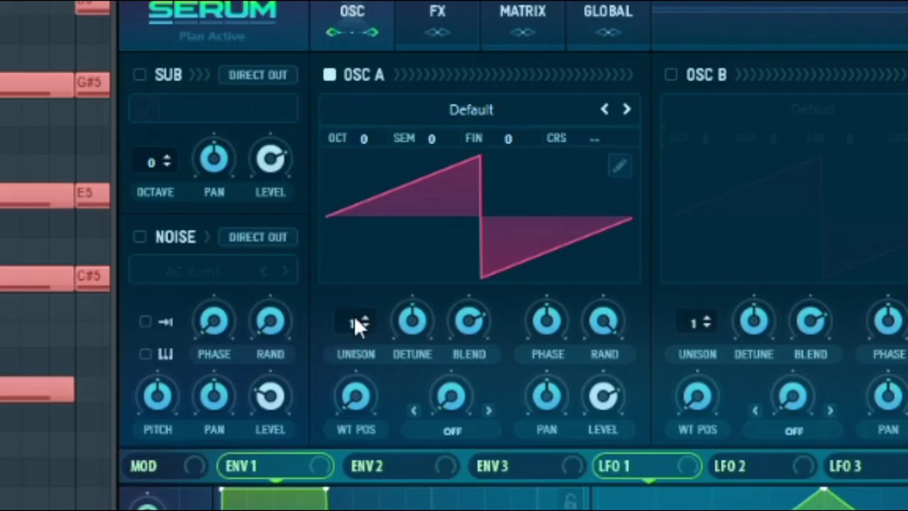
drag(316, 232, 343, 198)
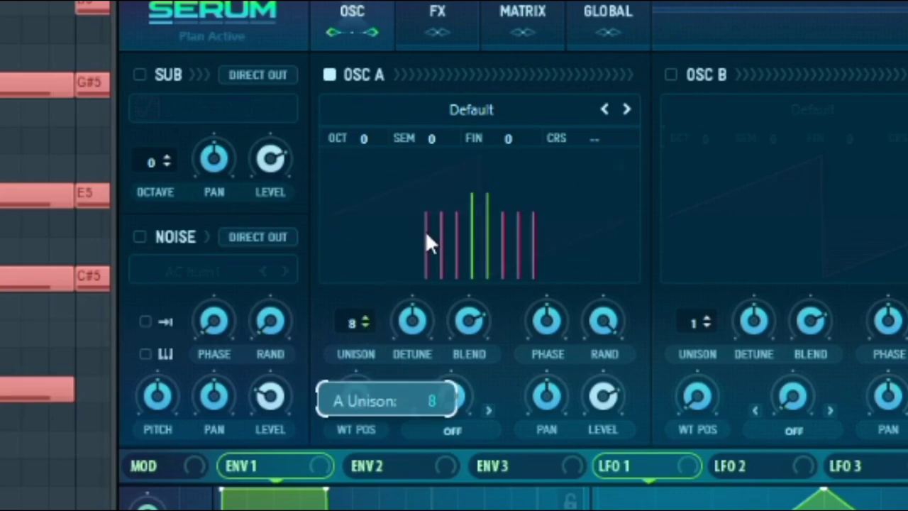
drag(412, 320, 406, 404)
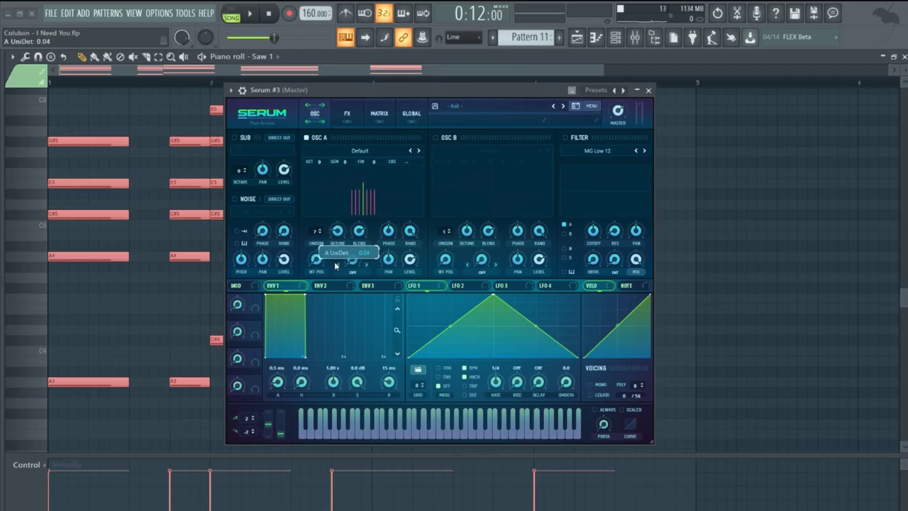
- Enable the compressor in multiband mode with 10.4 dB gain and return to the oscillator page
click(347, 114)
click(237, 225)
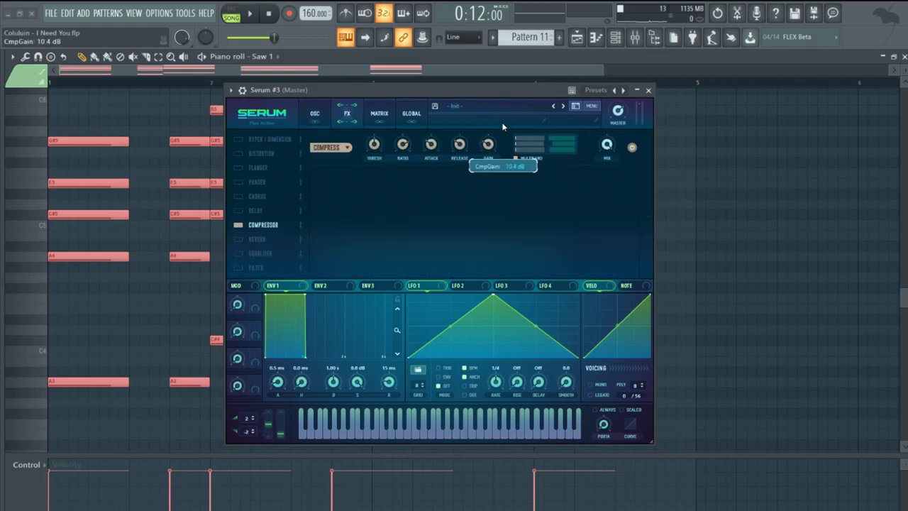
click(314, 113)
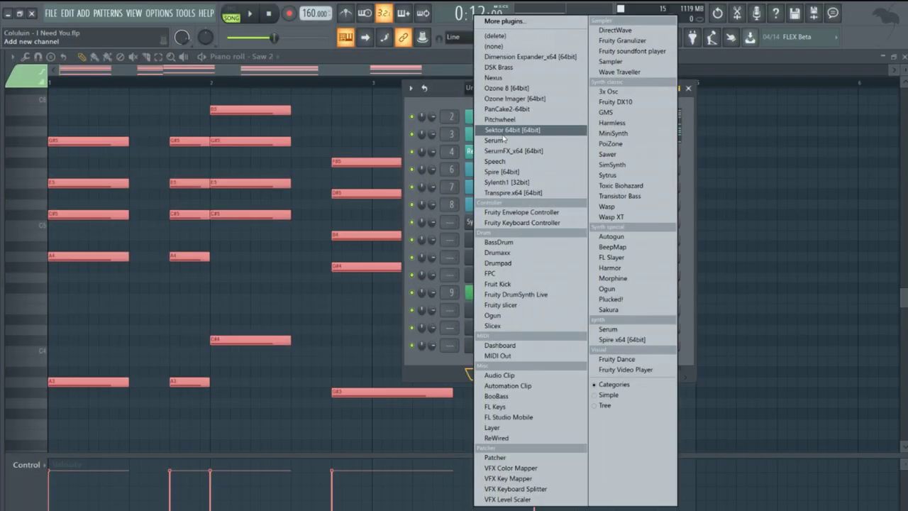
- Add a new Serum channel, load the Reverb Saw Pitcher preset, and close the synth window
click(496, 145)
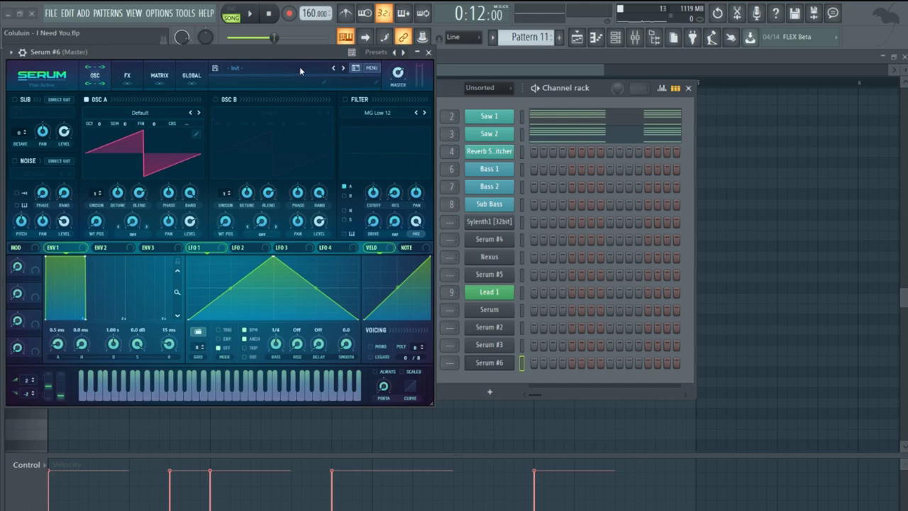
click(300, 68)
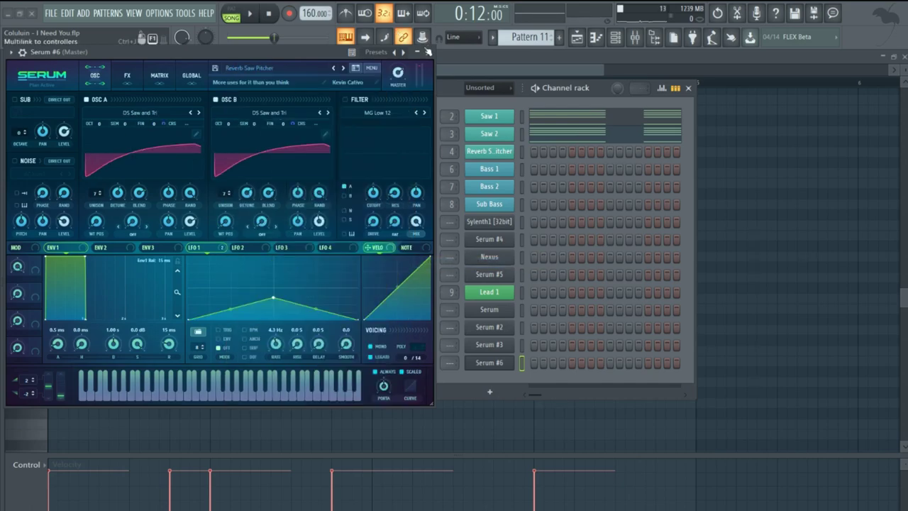
click(428, 52)
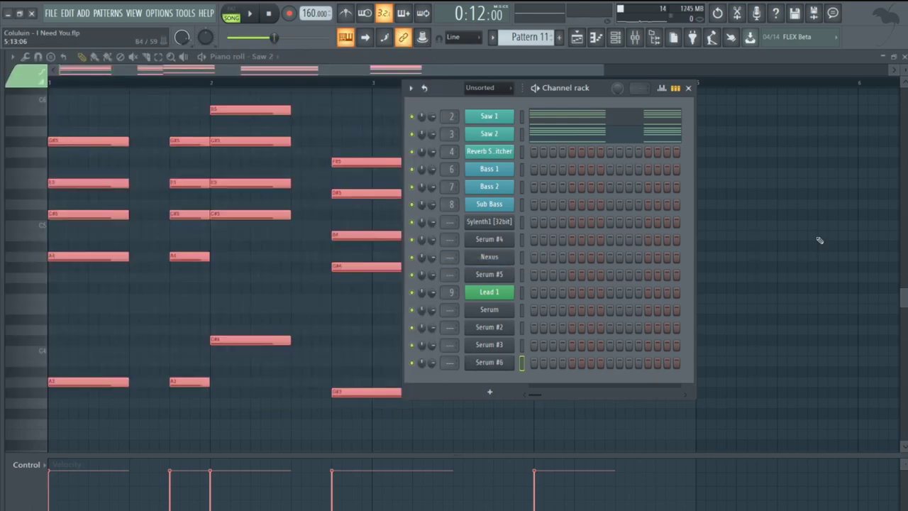
- In the Serum #6 piano roll, place G#5 at bar 1, B5 at bar 2 and A5 at bar 4 over the top ghost notes
key(F6)
click(262, 56)
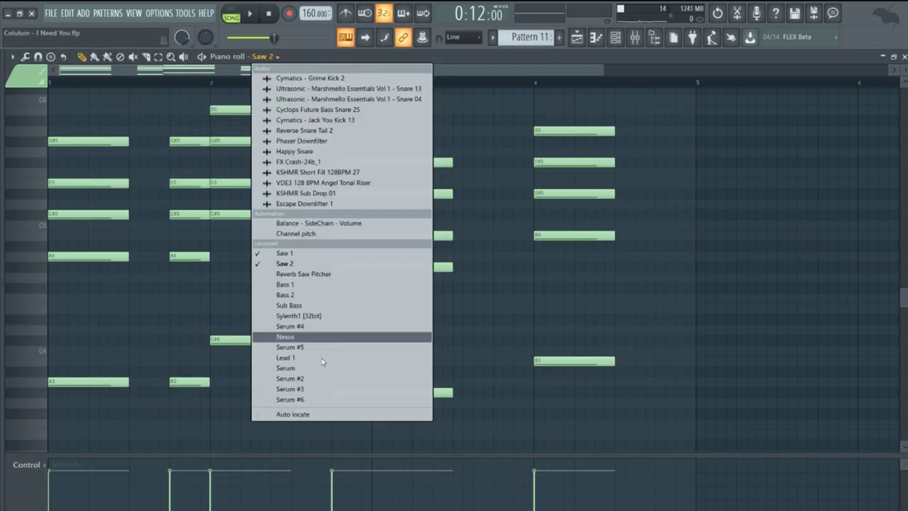
click(313, 400)
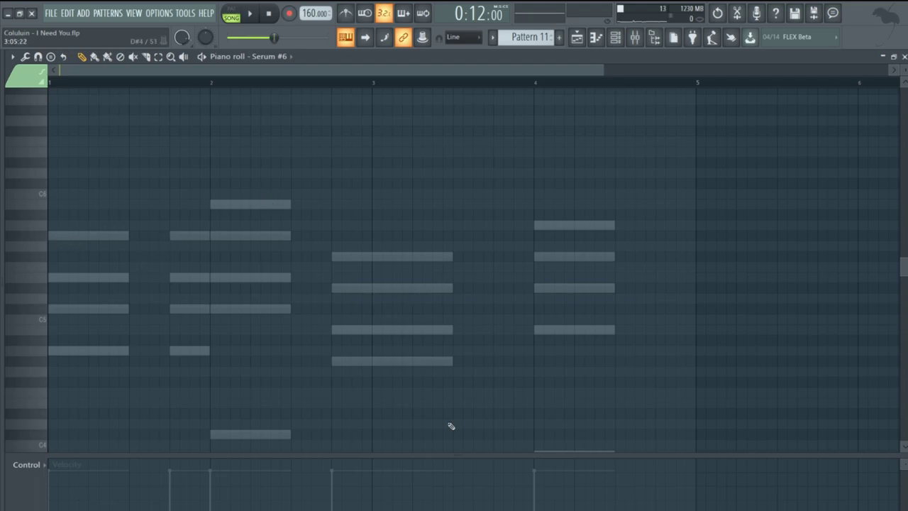
click(54, 235)
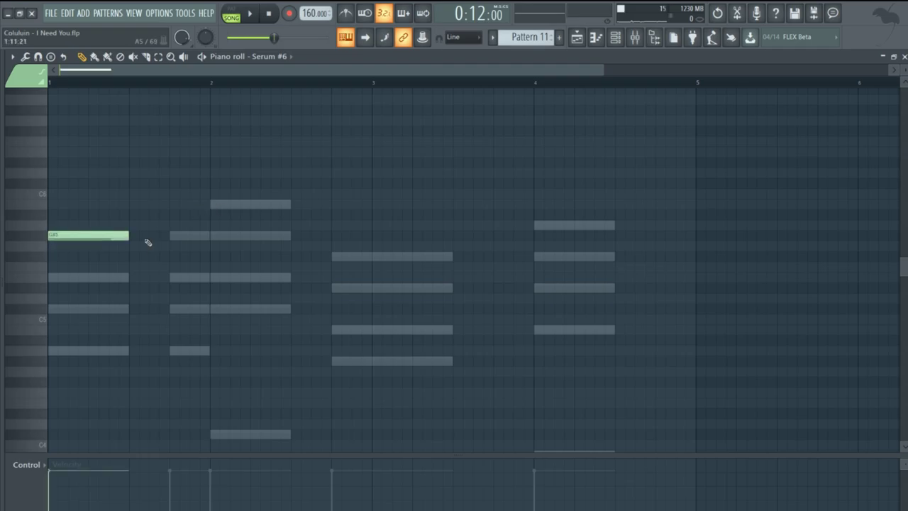
click(212, 204)
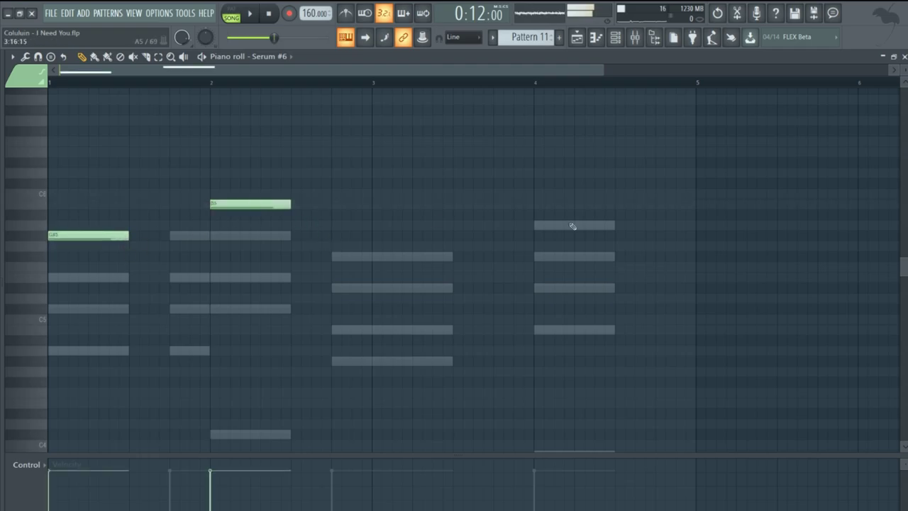
click(536, 225)
- Add a short G#5 before bar 2 and an F#5 before bar 3, matching both to the ghost chord lengths
click(170, 235)
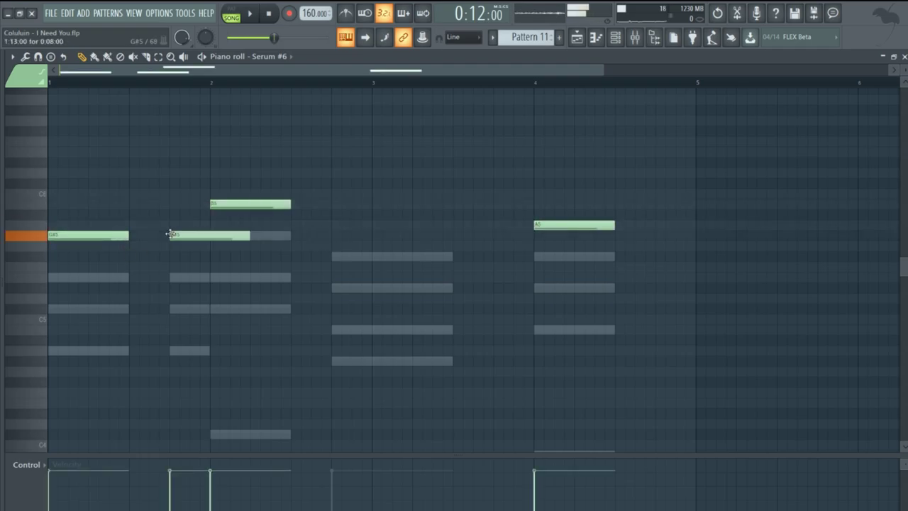
drag(248, 235, 209, 234)
click(332, 256)
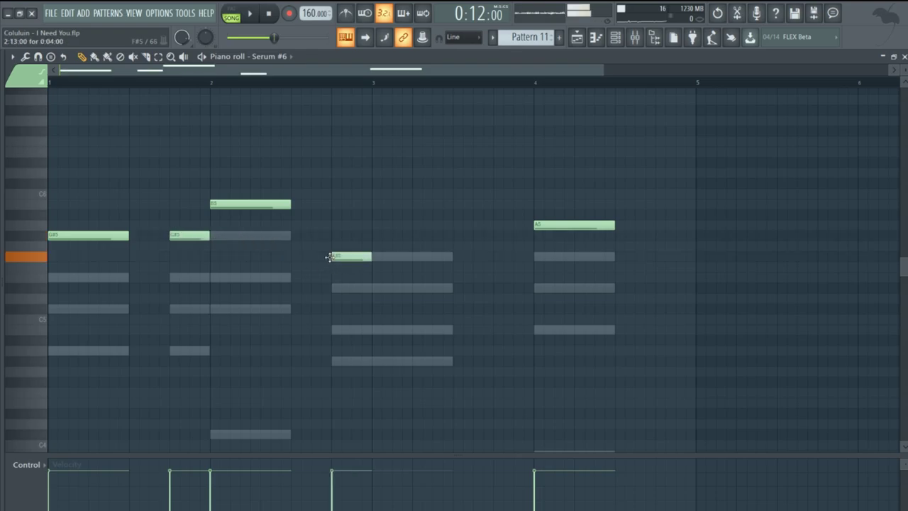
drag(370, 257, 454, 258)
- Switch to the Saw 1 piano roll and select the five lowest bass notes for copying
double_click(340, 361)
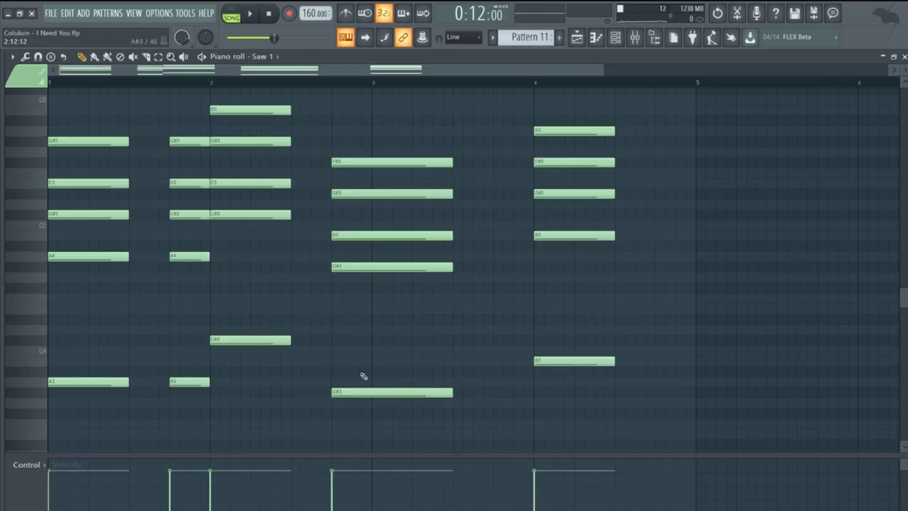
drag(92, 314, 636, 427)
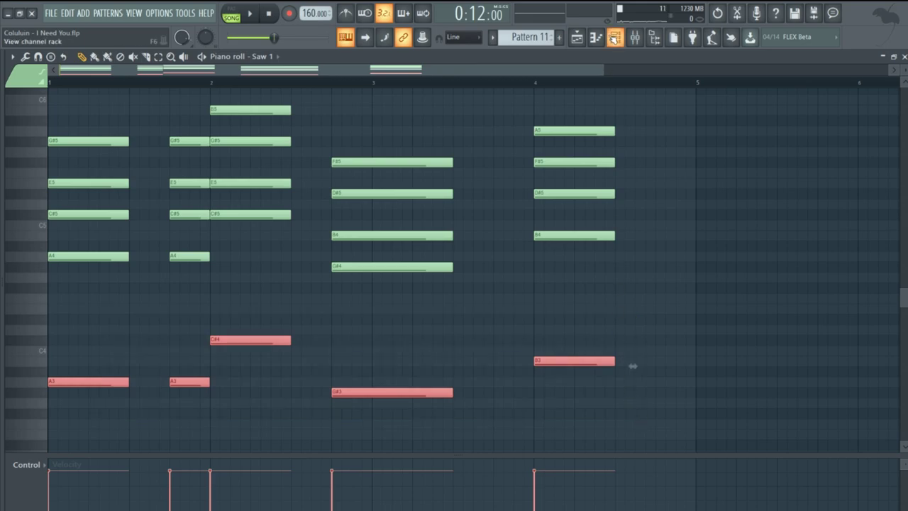
- Add a 3x Osc channel and lower the coarse pitch of oscillators 1 and 2
key(F6)
click(489, 391)
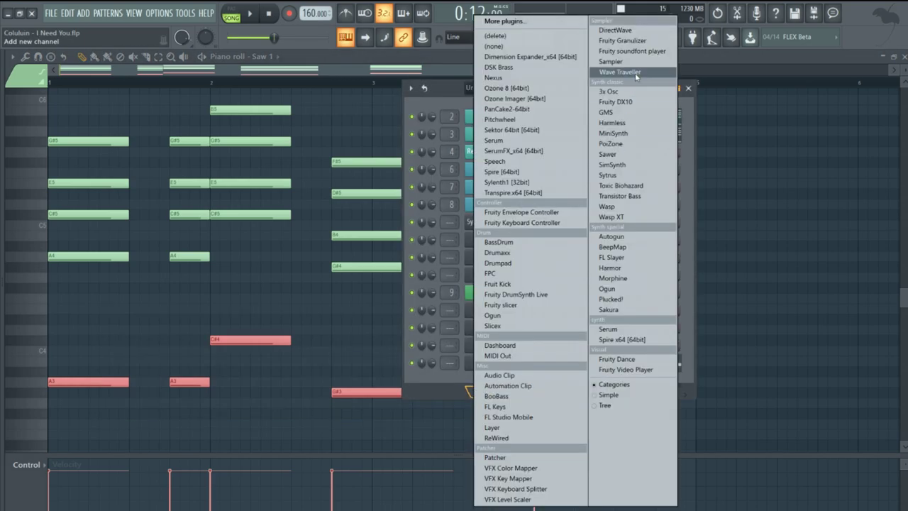
click(608, 91)
drag(214, 66, 446, 105)
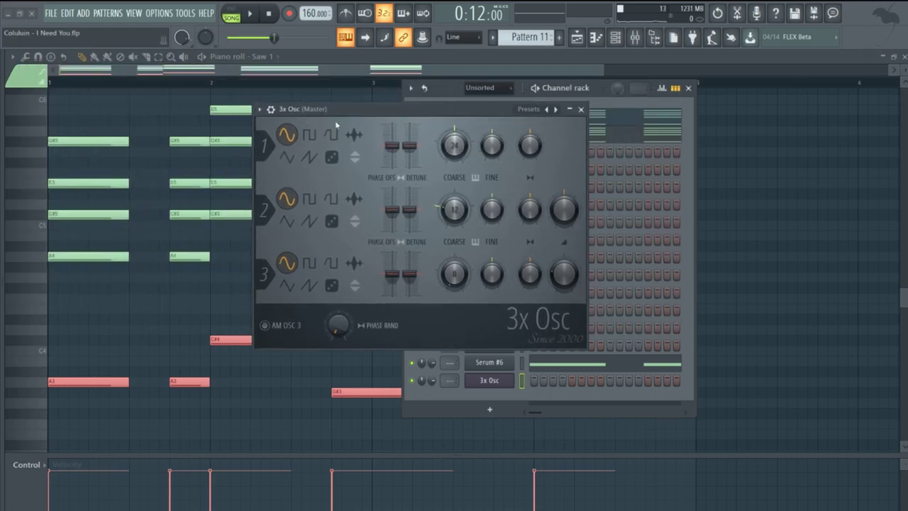
drag(465, 149, 463, 186)
drag(456, 221, 456, 248)
click(582, 110)
- Place the copied bass notes in the 3x Osc piano roll
click(714, 202)
click(276, 57)
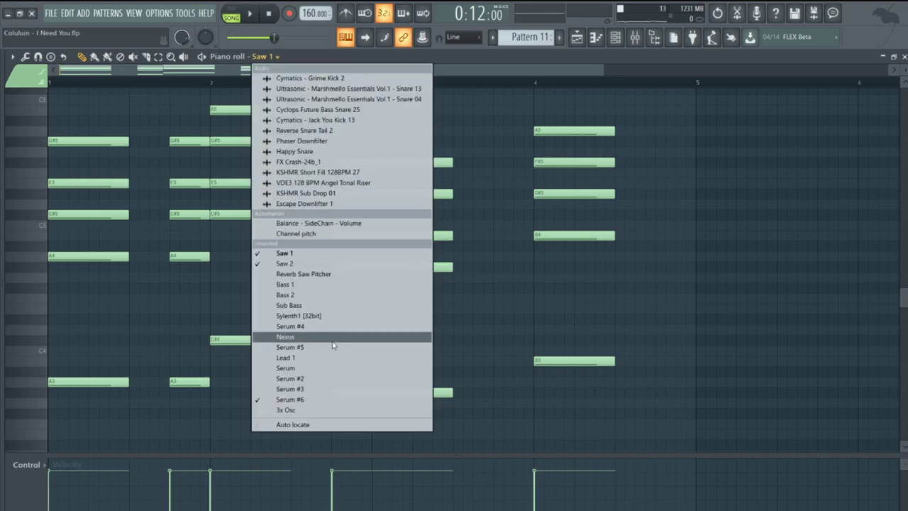
click(328, 410)
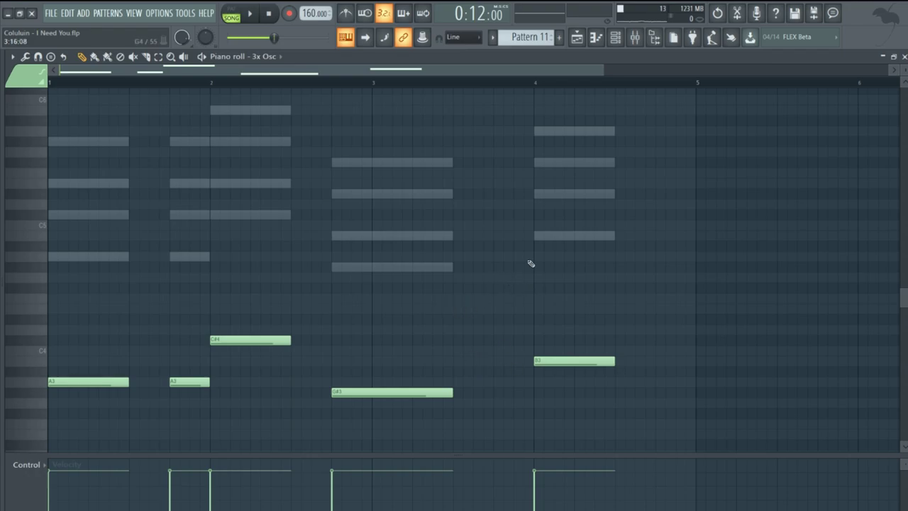
- Add another Serum channel and set its oscillator A octave to -1
double_click(615, 39)
drag(299, 85, 453, 88)
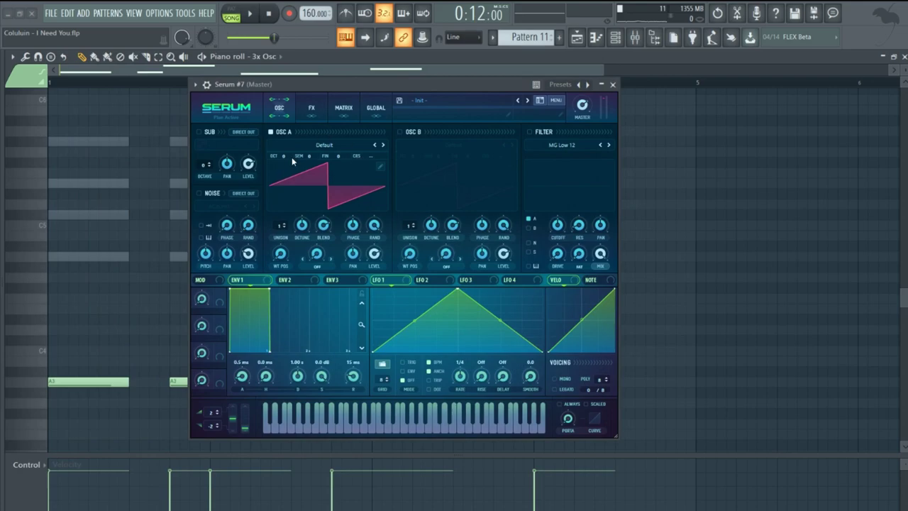
drag(305, 86, 317, 87)
drag(296, 160, 298, 171)
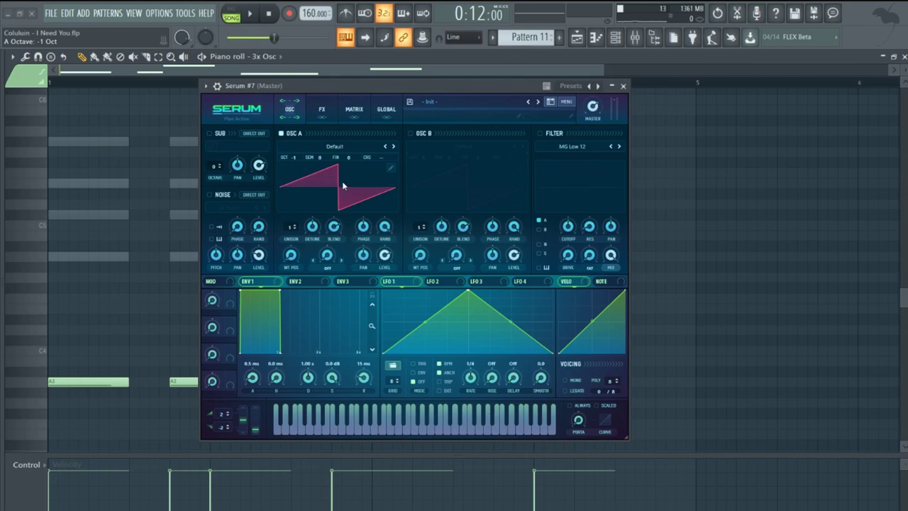
- Turn on the noise oscillator at about 33% level and open the synth's effects page
click(225, 195)
click(267, 248)
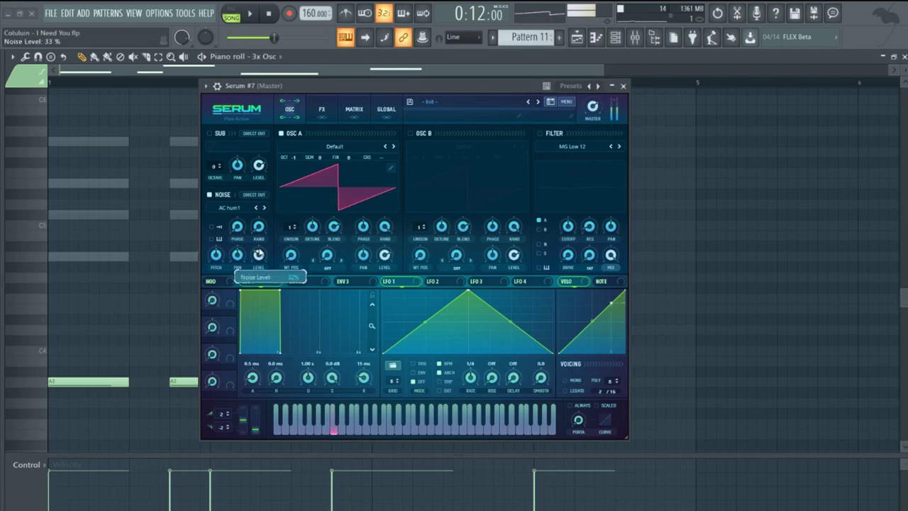
click(321, 109)
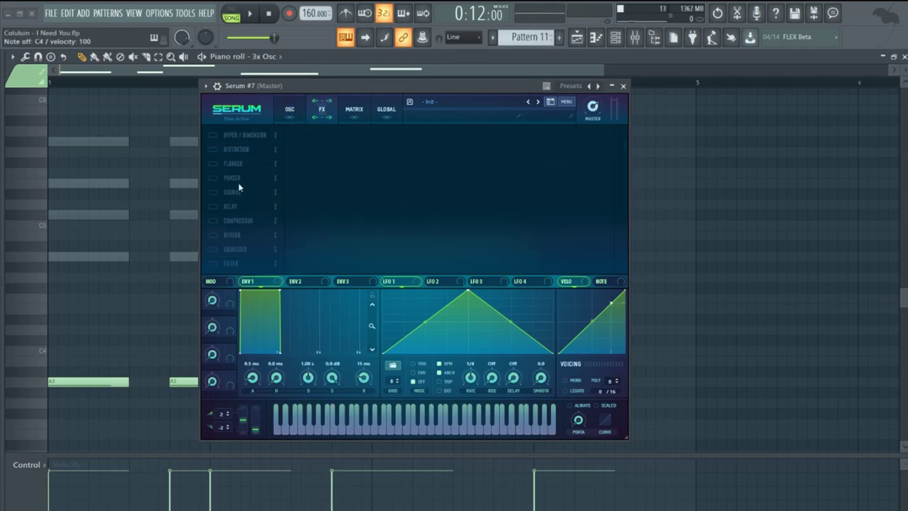
- Enable distortion at about 76% drive and the compressor in Serum #7, and lower its master volume to about 44%
click(212, 149)
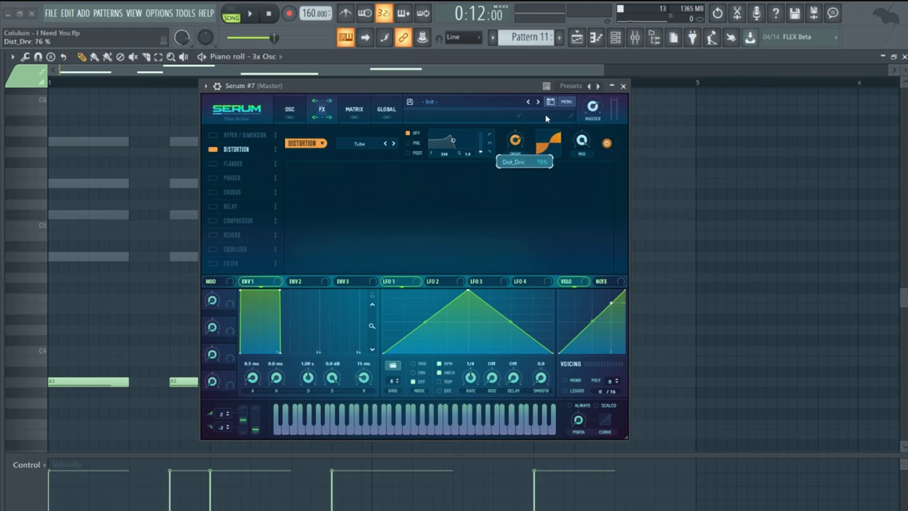
click(212, 220)
drag(462, 185, 477, 169)
click(289, 109)
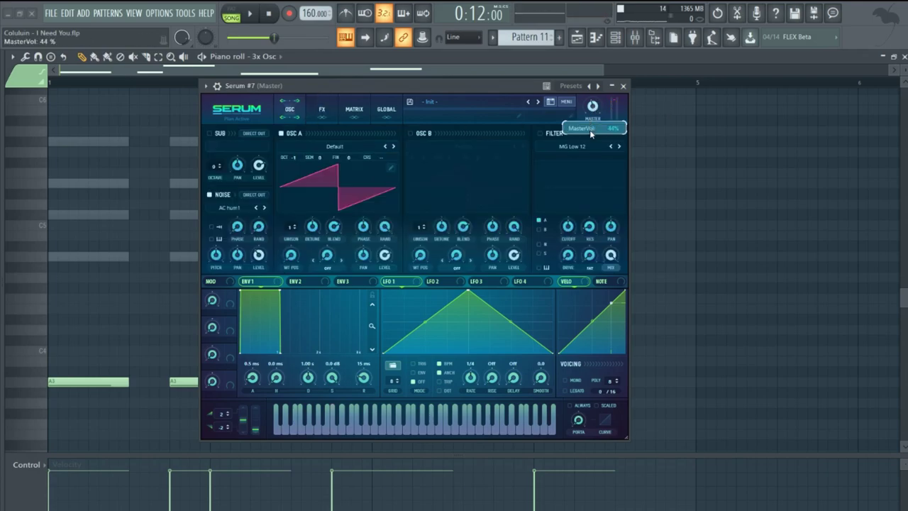
click(623, 86)
- Place the copied bass notes in the Serum #7 piano roll and bring up the channel rack
click(280, 57)
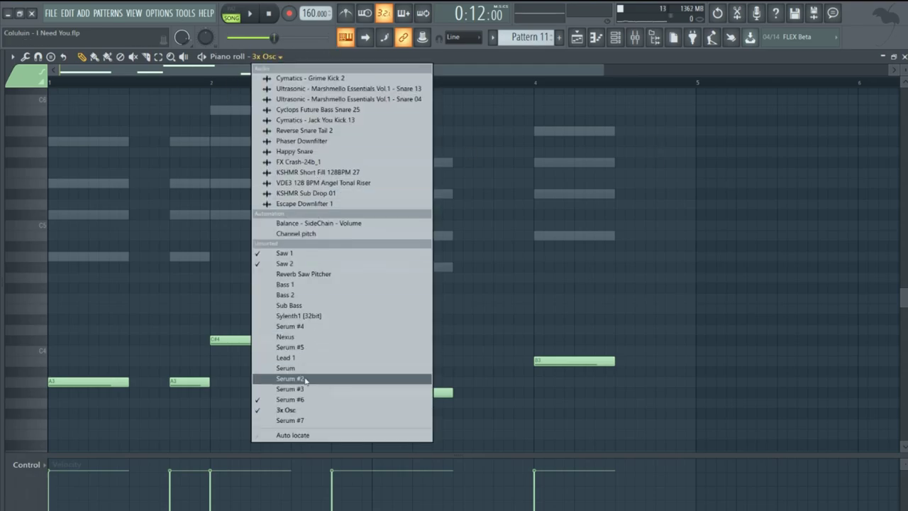
click(308, 420)
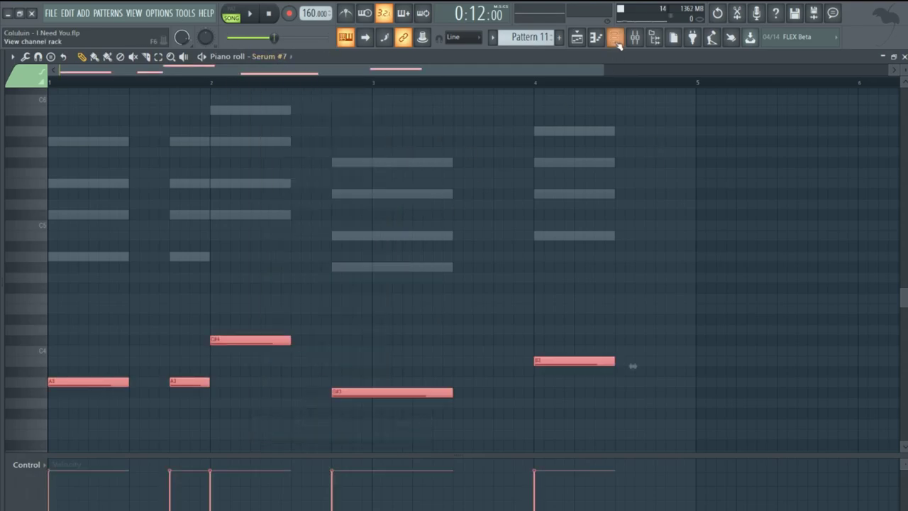
click(616, 42)
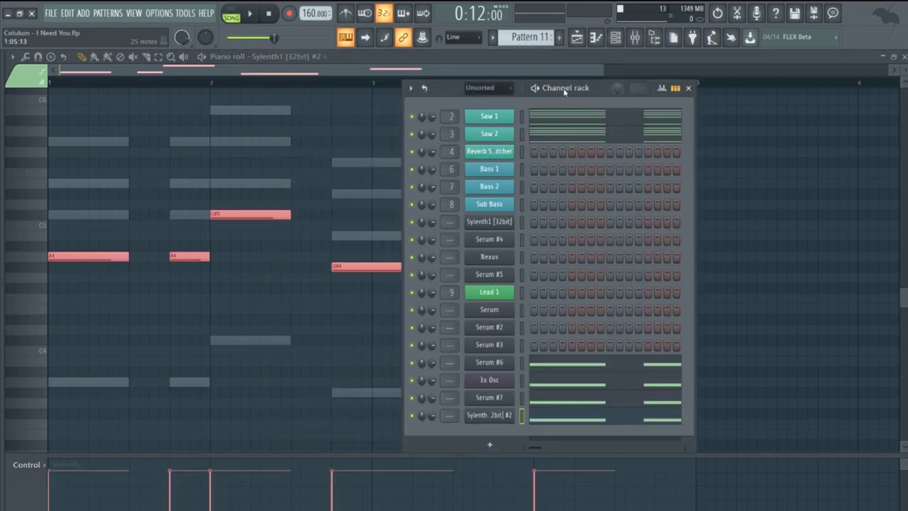
drag(565, 91, 703, 95)
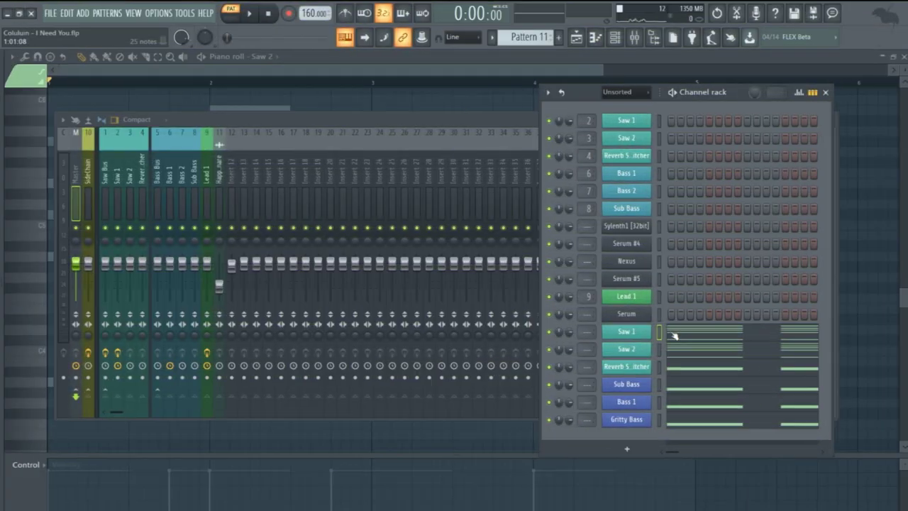
- Select the six new channels from Saw 1 to Gritty Bass and route them to consecutive free mixer tracks
double_click(659, 341)
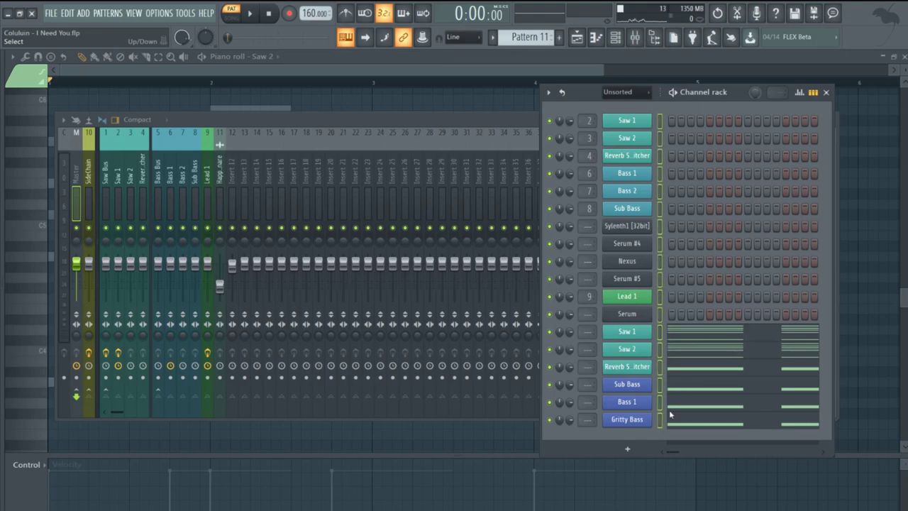
drag(659, 329, 660, 418)
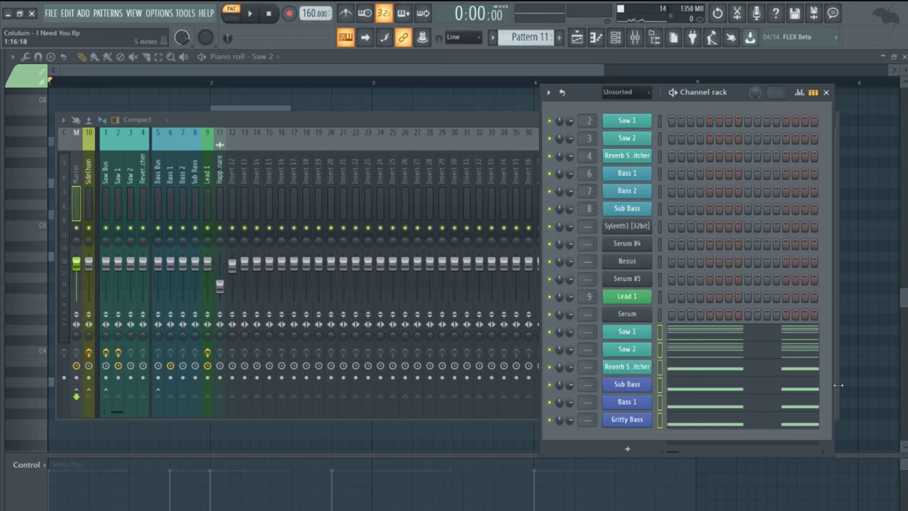
key(ctrl+l)
- Name mixer insert 20 Saw Submix and give it a teal colour
middle_click(332, 151)
text(Saw Submix)
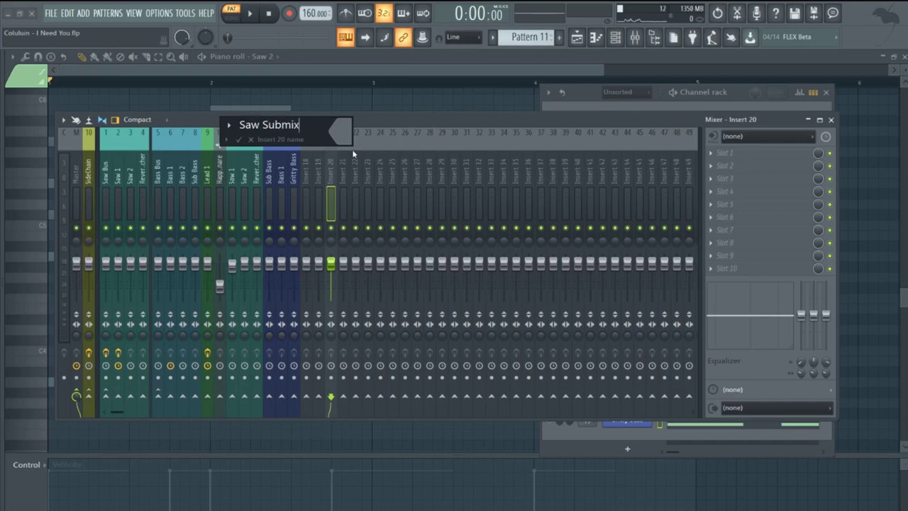
click(340, 131)
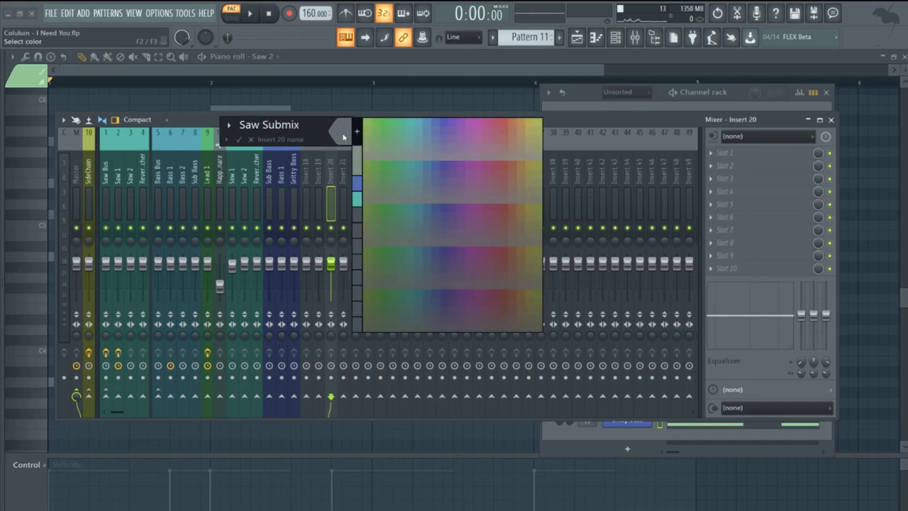
click(408, 128)
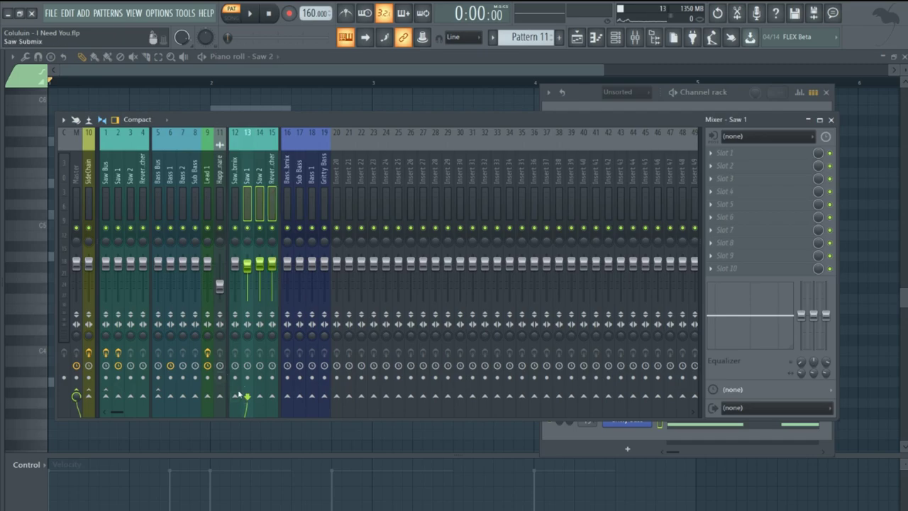
- Route the three new saw tracks only to the Saw Submix and the three bass tracks only to the bass submix
right_click(234, 396)
click(276, 413)
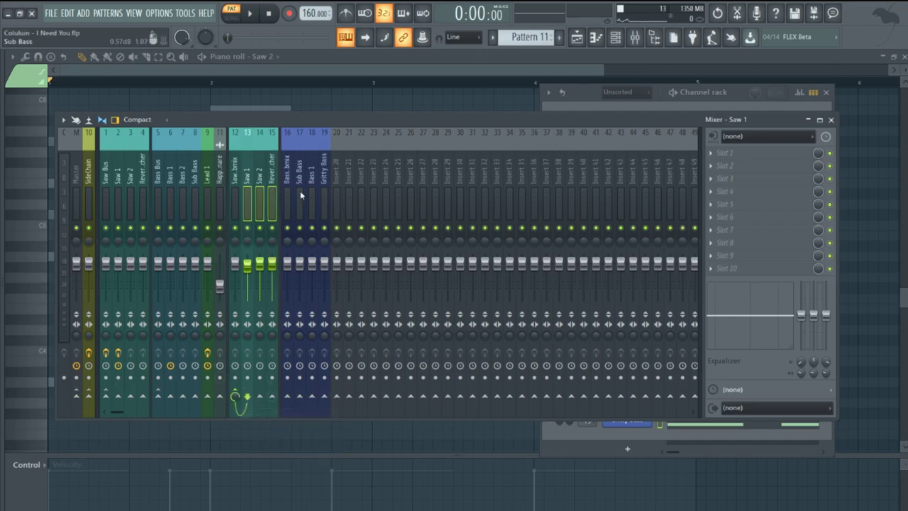
drag(298, 190, 324, 190)
right_click(286, 396)
click(330, 413)
- Solo the new Saw 1 mixer track and play the pattern
click(258, 177)
click(245, 188)
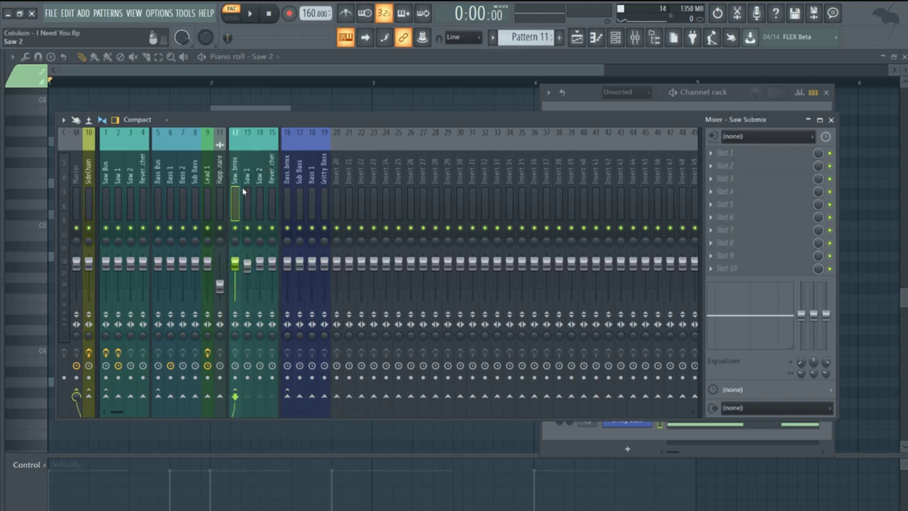
right_click(248, 228)
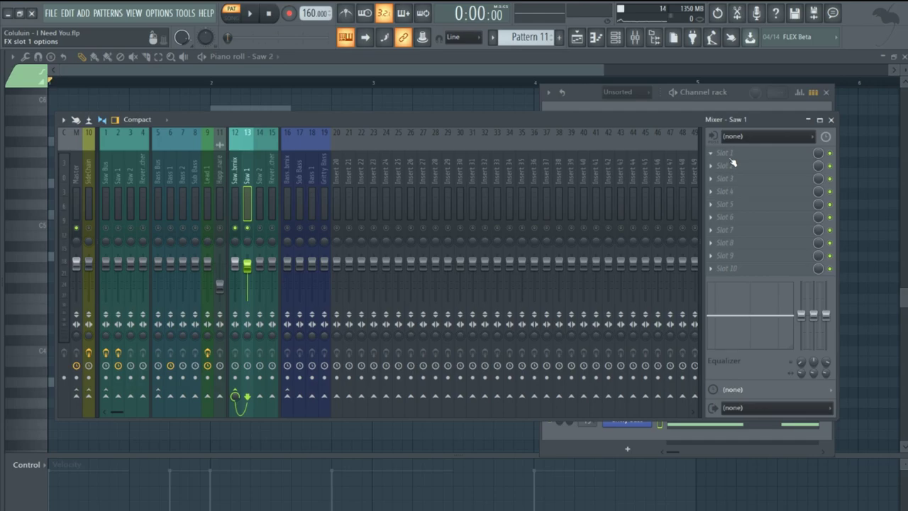
key(space)
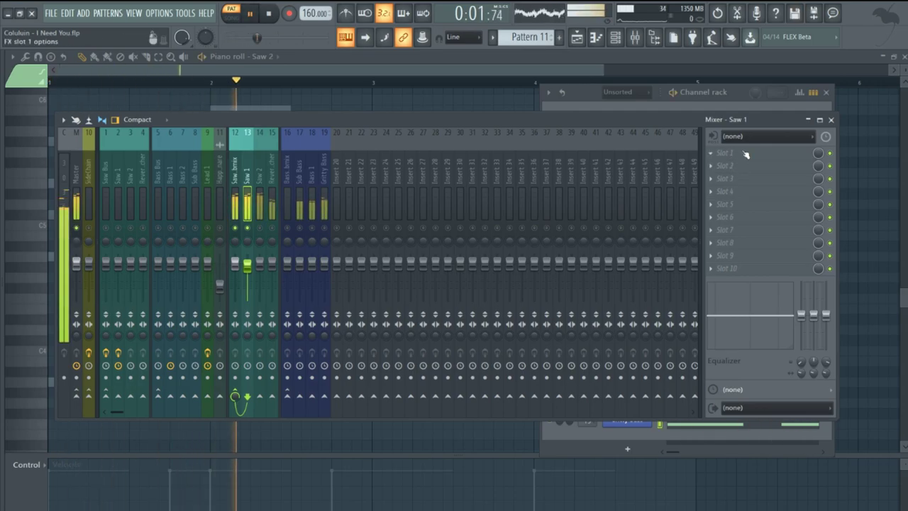
- Add OTT to the first effect slot of Saw 1, reduce its depth and play the result
click(746, 154)
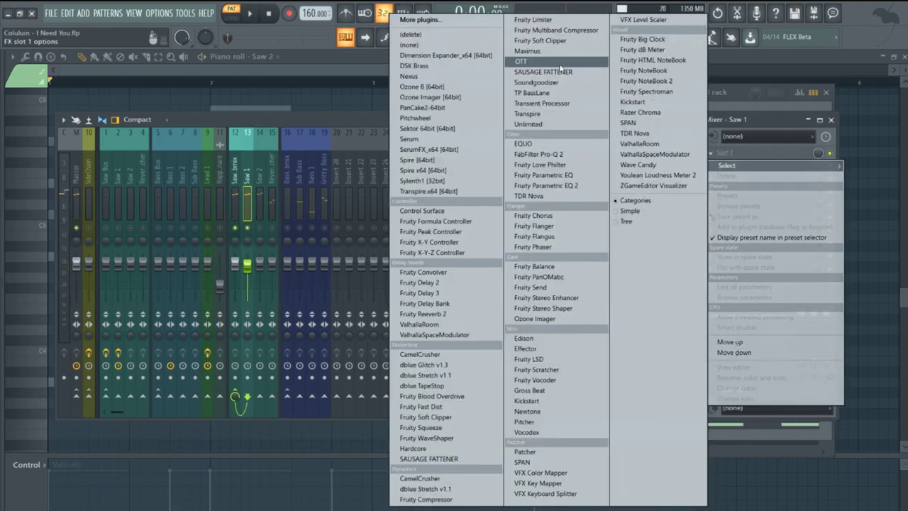
click(560, 62)
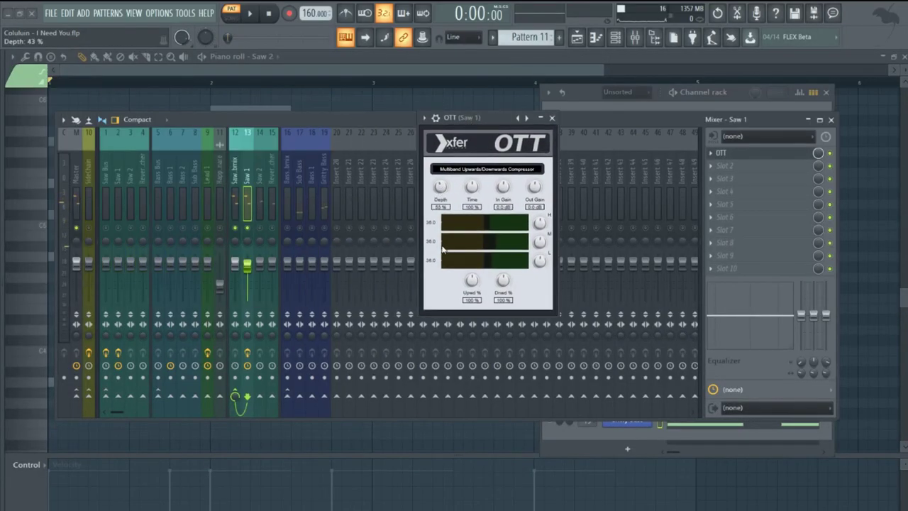
click(551, 118)
key(space)
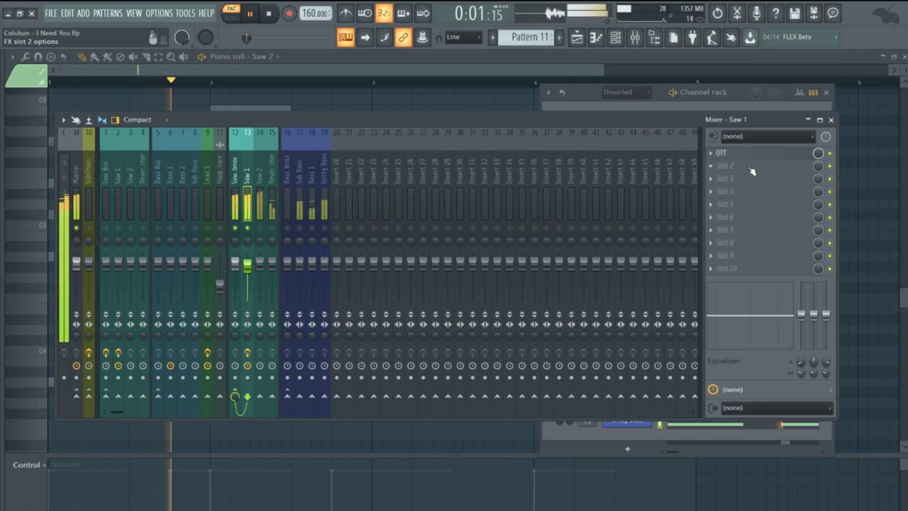
- Add Fruity Parametric EQ 2 to Saw 1's second effect slot and start playback with the EQ in view
click(748, 165)
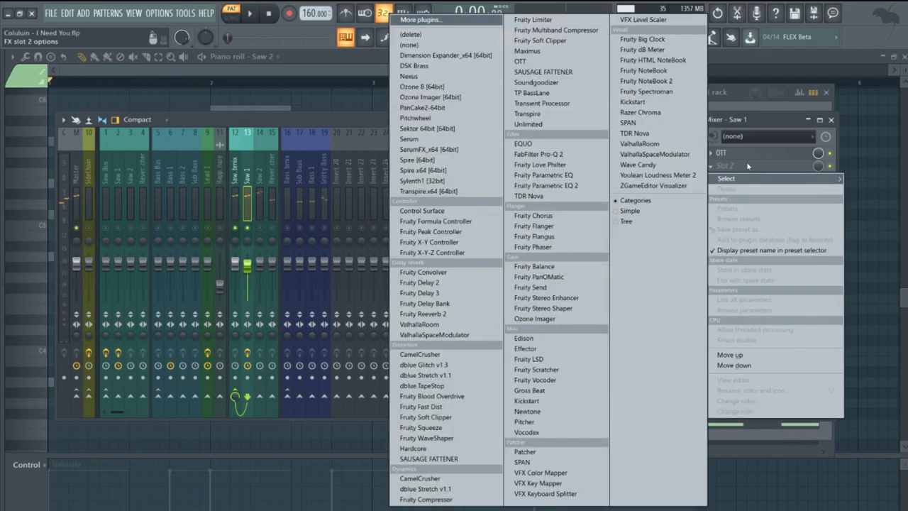
click(573, 187)
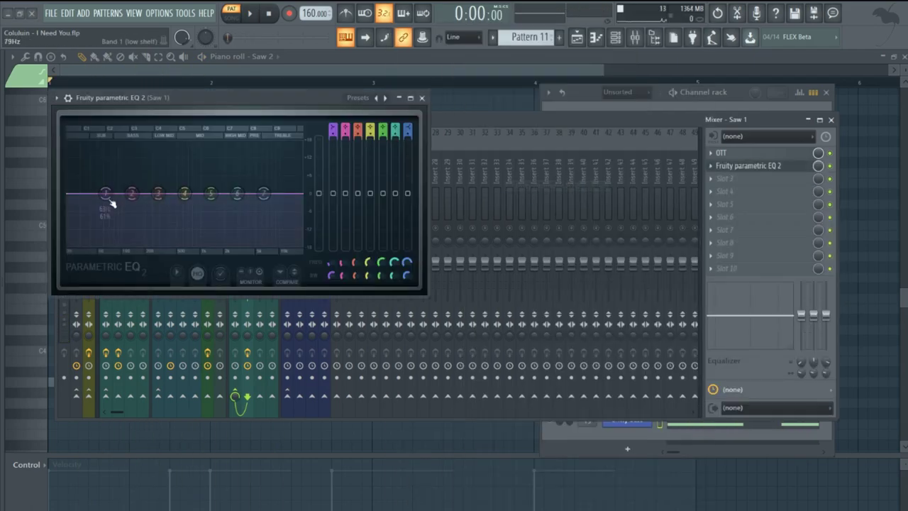
drag(134, 95, 329, 137)
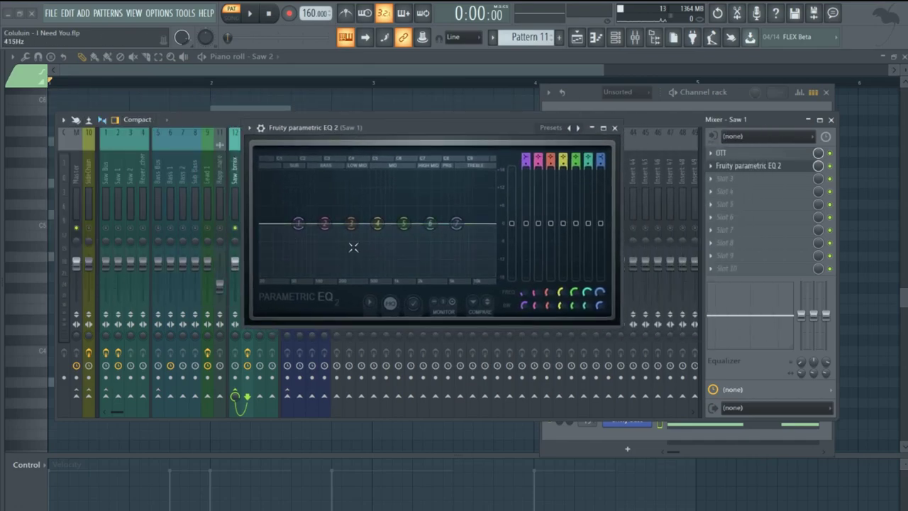
key(space)
- Make EQ band 1 a Steep 8 high pass and raise its cutoff to slightly above 100 Hz
right_click(299, 223)
mouse_move(317, 262)
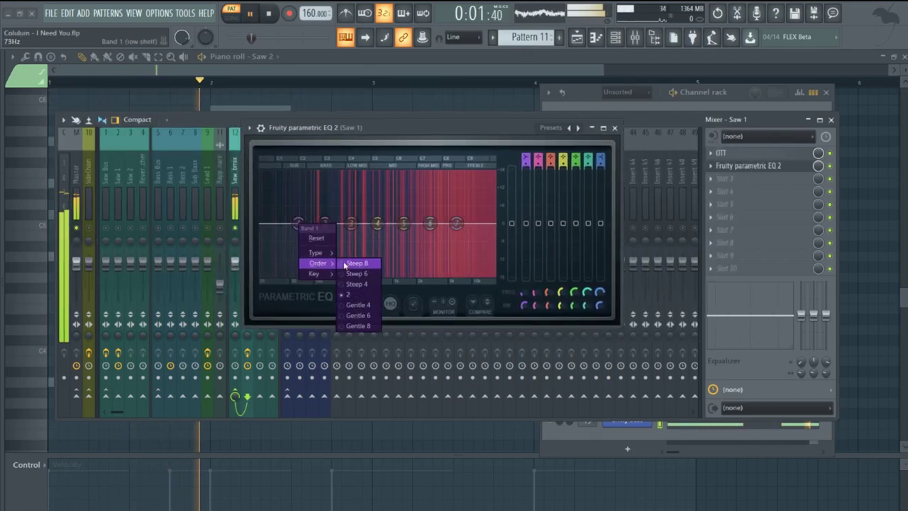
click(346, 263)
right_click(299, 224)
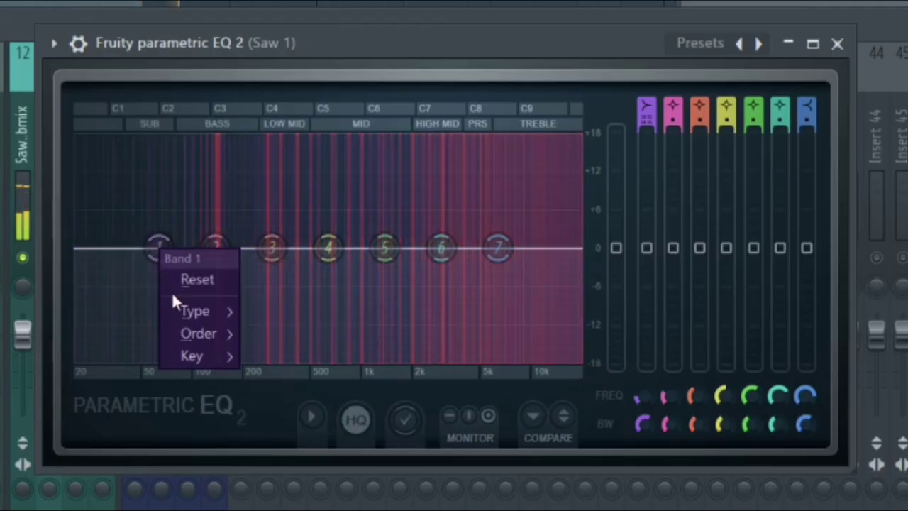
mouse_move(199, 310)
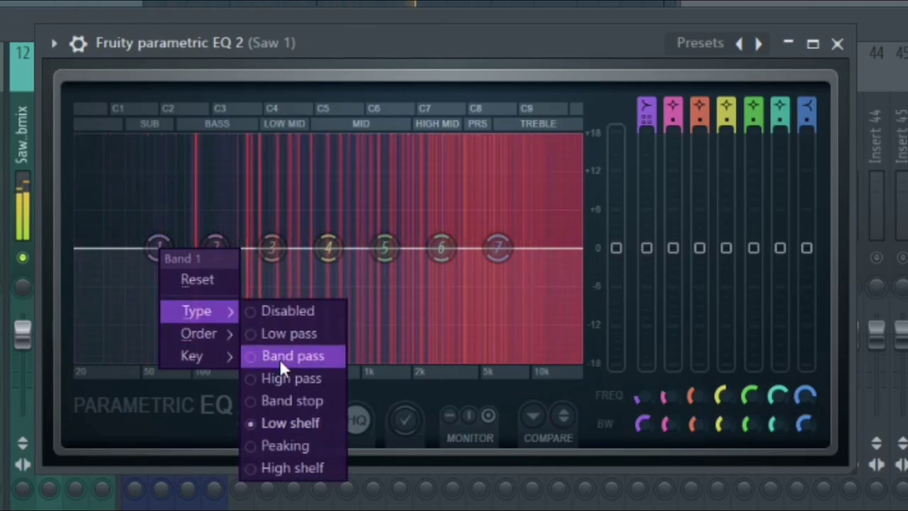
click(293, 377)
drag(157, 248, 213, 249)
- Dip bands 3 and 6 slightly with narrow bandwidths and boost band 7 by about 1.4 dB near 7848 Hz
scroll(284, 252, down, 5)
mouse_move(272, 247)
mouse_down()
mouse_move(263, 217)
mouse_move(234, 234)
mouse_move(275, 271)
mouse_move(277, 248)
mouse_move(254, 205)
mouse_move(262, 156)
mouse_move(276, 151)
mouse_move(263, 145)
mouse_move(265, 258)
mouse_up()
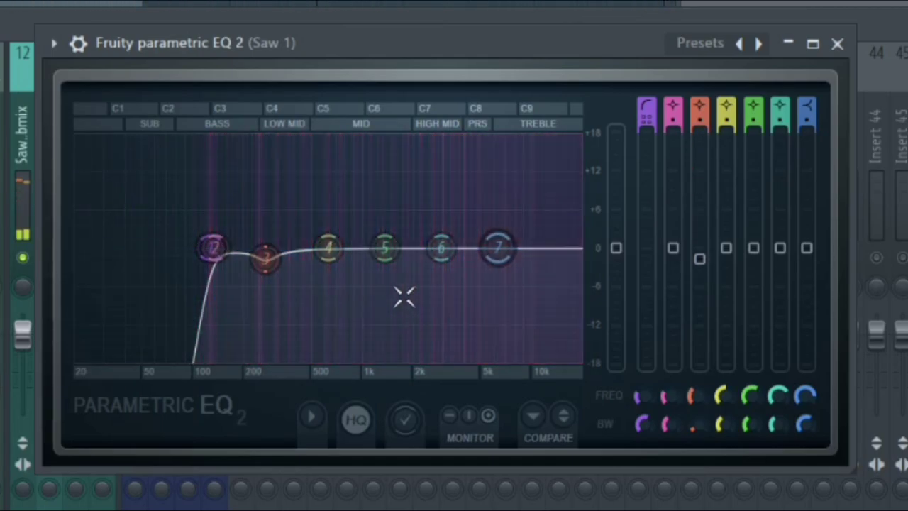
drag(443, 249, 391, 270)
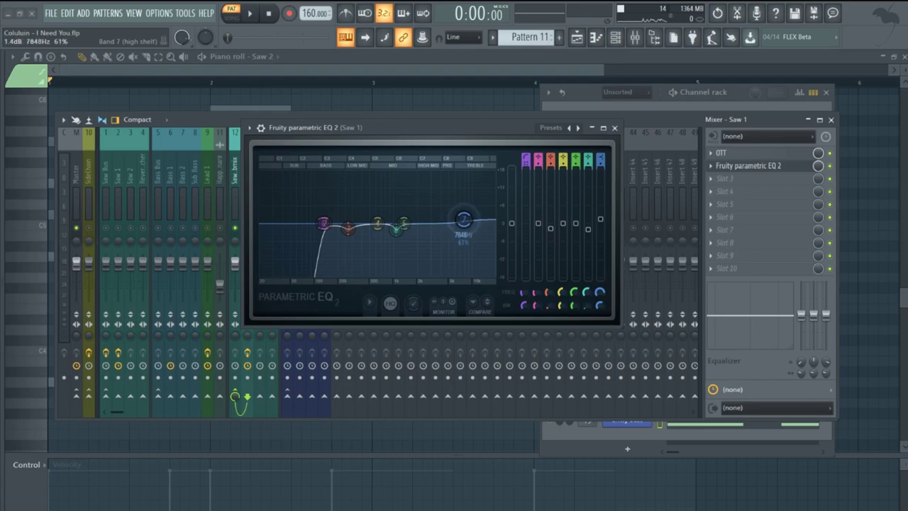
key(space)
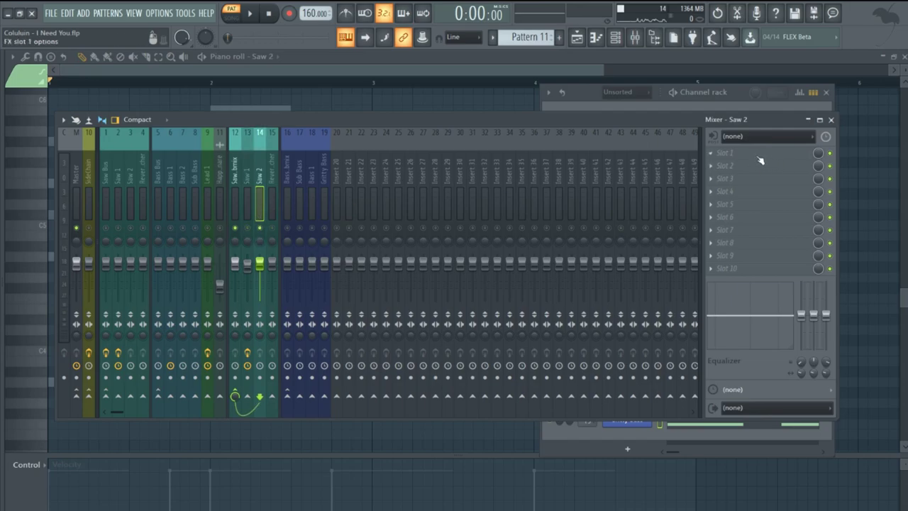
key(space)
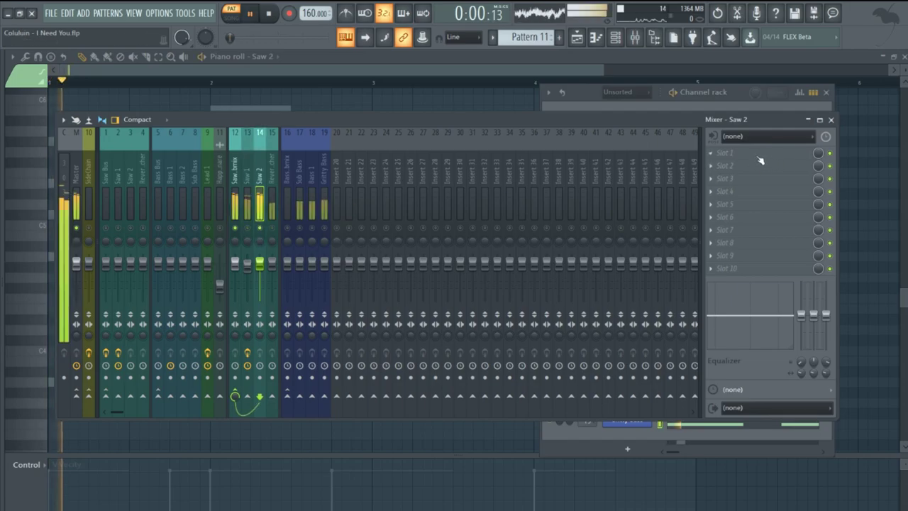
drag(263, 264, 264, 270)
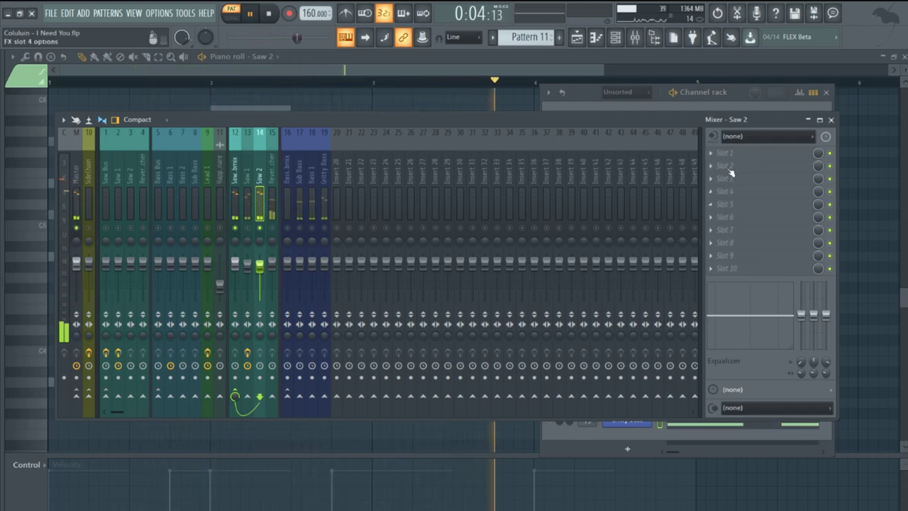
right_click(260, 273)
click(283, 275)
key(space)
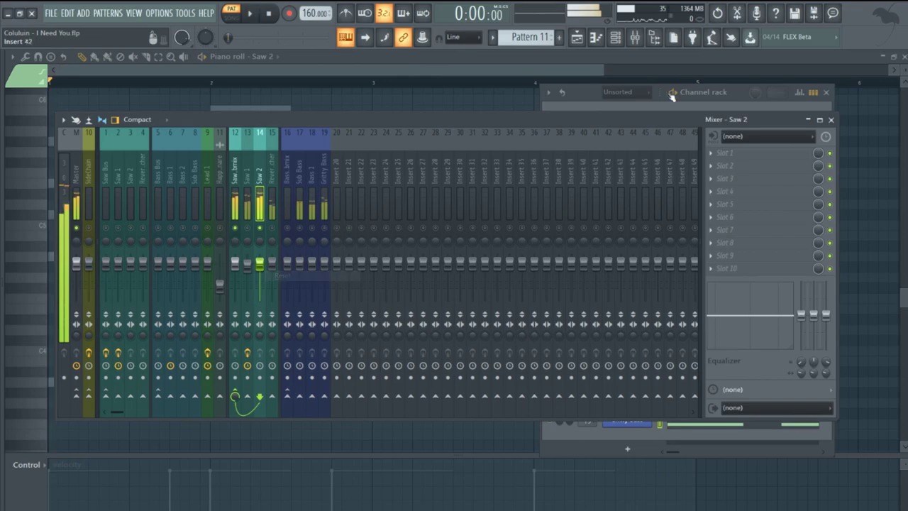
- Lower the master volume in the Saw 2 channel's Serum while checking it in playback
click(713, 94)
key(space)
click(636, 352)
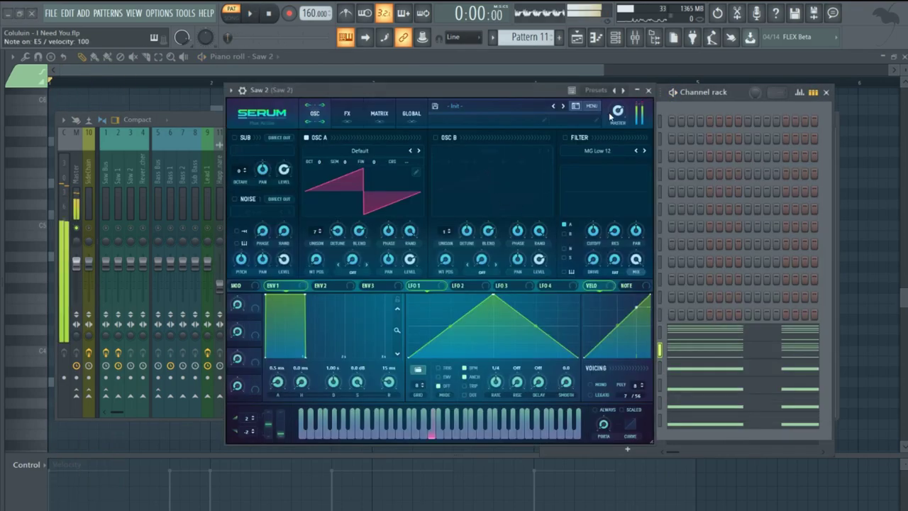
key(space)
click(648, 91)
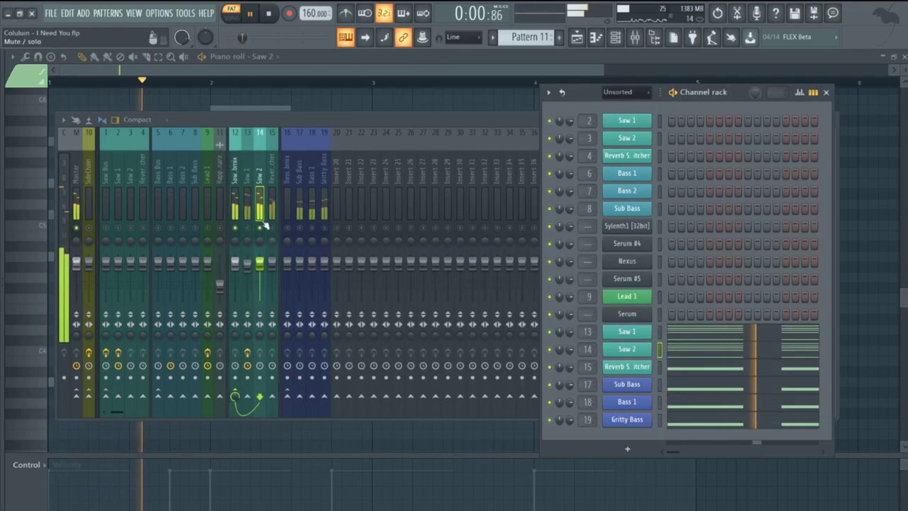
- Add OTT to Saw 2's first effect slot and set its depth to about 47% during playback
right_click(260, 228)
key(space)
click(747, 157)
click(567, 61)
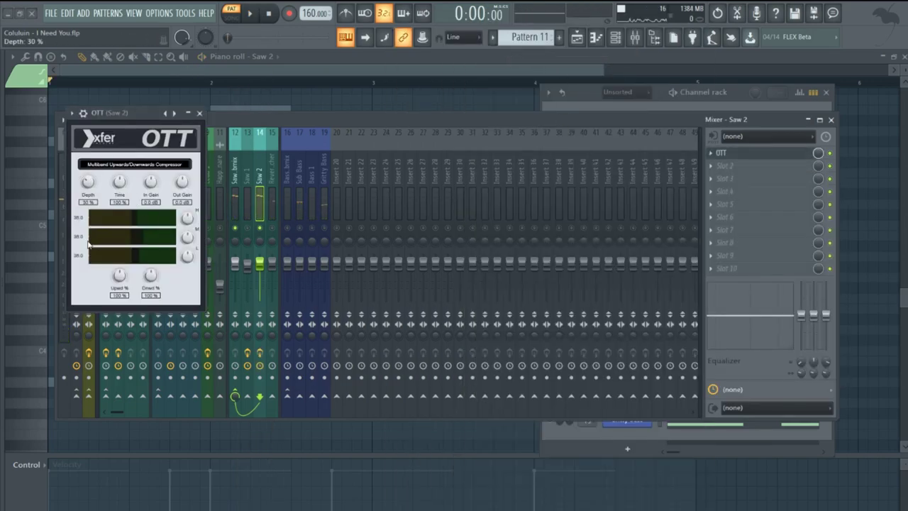
drag(88, 112, 345, 129)
key(space)
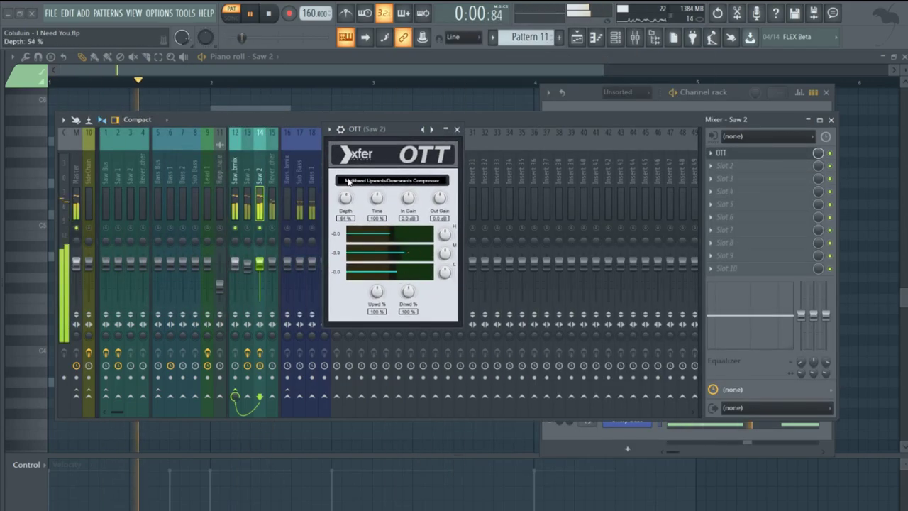
drag(344, 198, 352, 192)
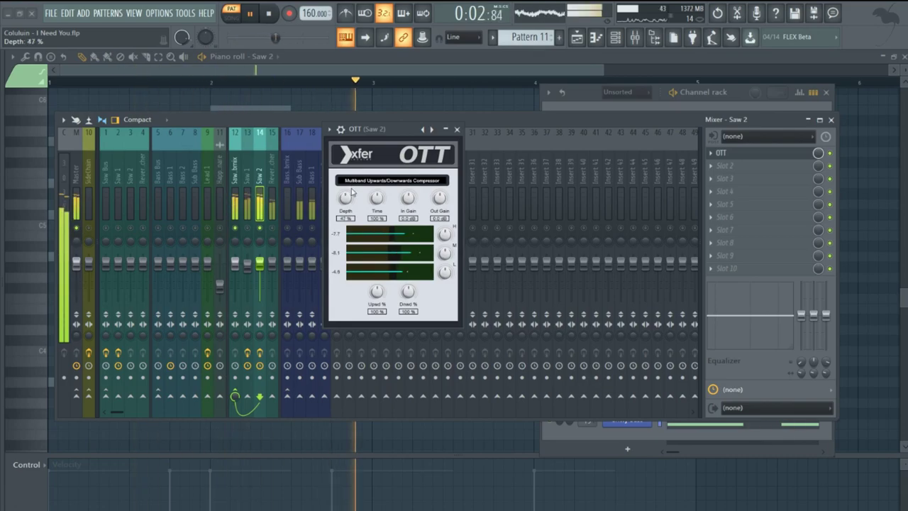
- Add Fruity Parametric EQ 2 to Saw 2's second effect slot and make its band 1 a steep high pass
click(457, 131)
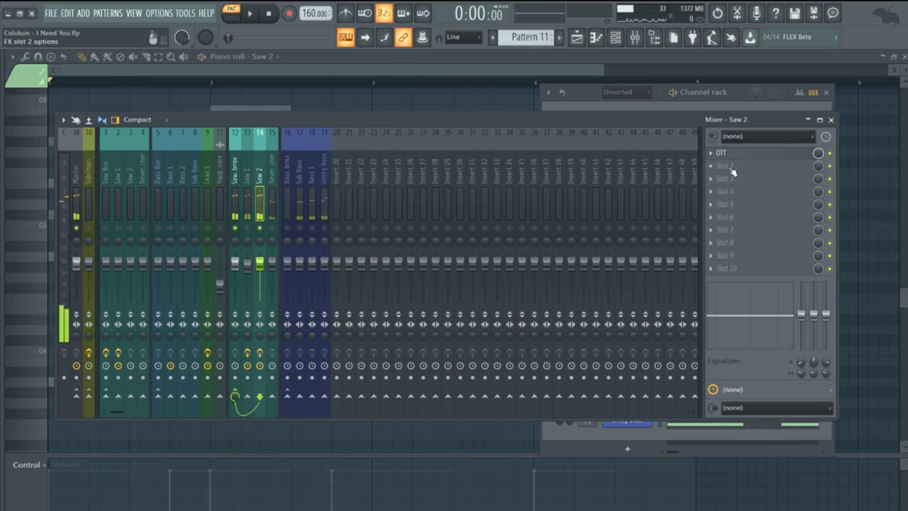
click(725, 168)
click(567, 185)
right_click(135, 224)
click(182, 263)
right_click(162, 224)
right_click(135, 225)
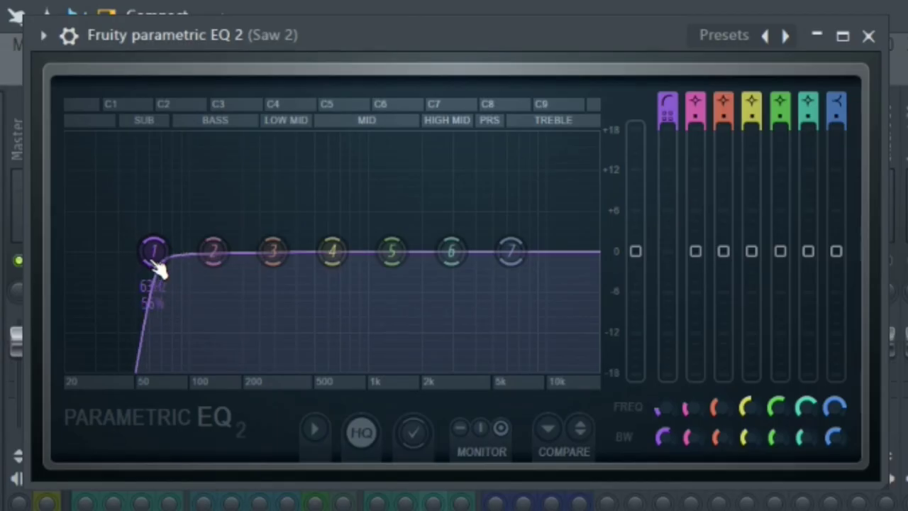
- Raise the high-pass cutoff of Saw 2's EQ to slightly above 200 Hz while checking it in playback
drag(155, 256, 116, 252)
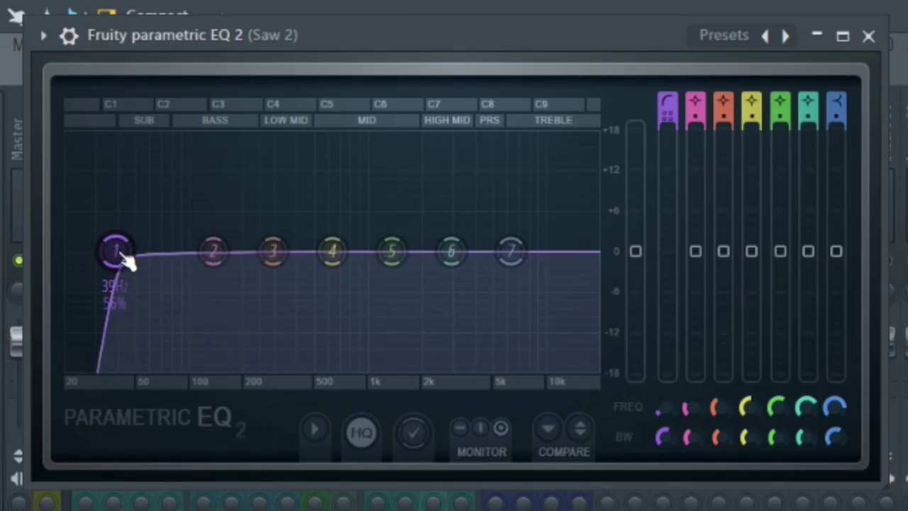
key(space)
drag(125, 259, 247, 253)
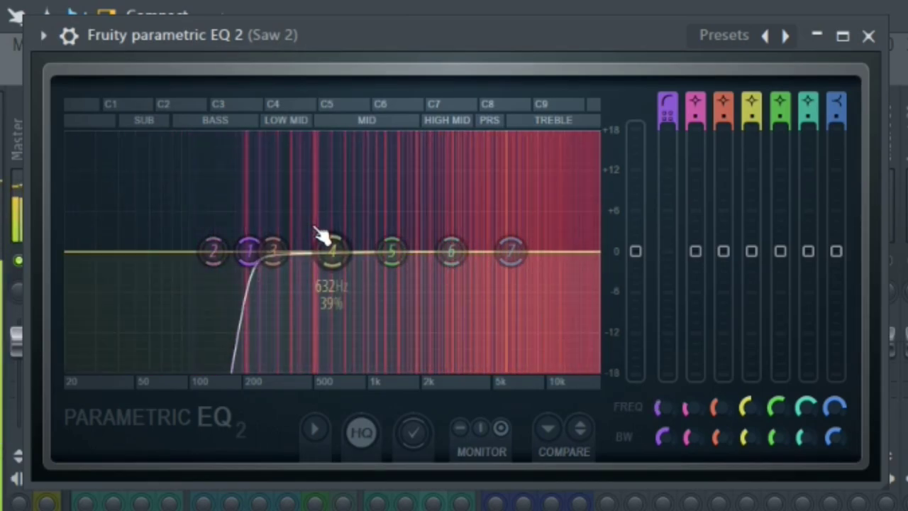
key(space)
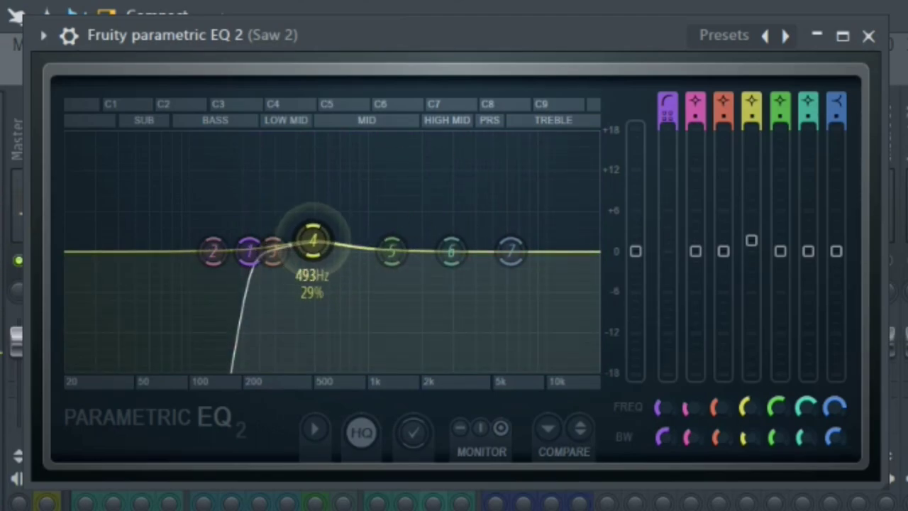
- Dip narrowed band 4 near 400 Hz and band 6 slightly, and gently boost band 5 near 800 Hz and band 7 near 10 kHz
drag(334, 250, 298, 268)
key(space)
drag(397, 250, 351, 239)
drag(510, 251, 546, 239)
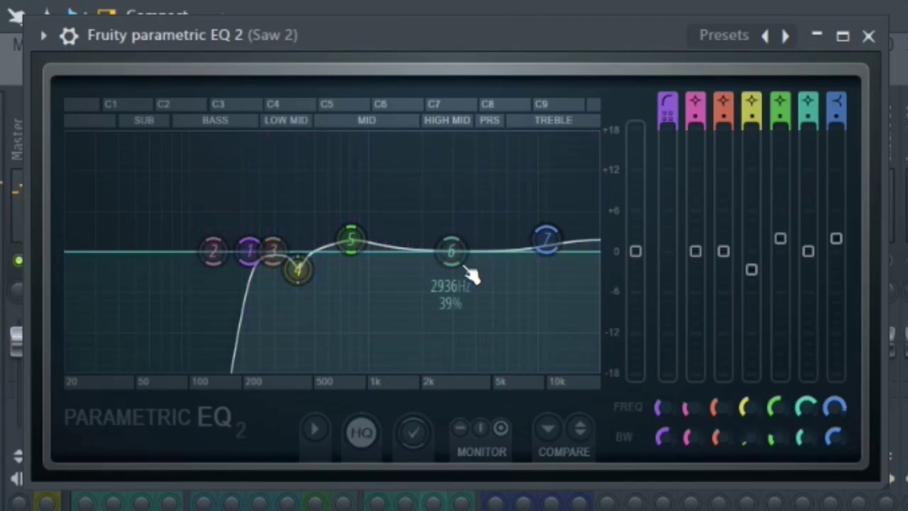
mouse_move(469, 281)
mouse_down()
mouse_move(468, 294)
mouse_move(464, 278)
mouse_up()
click(453, 267)
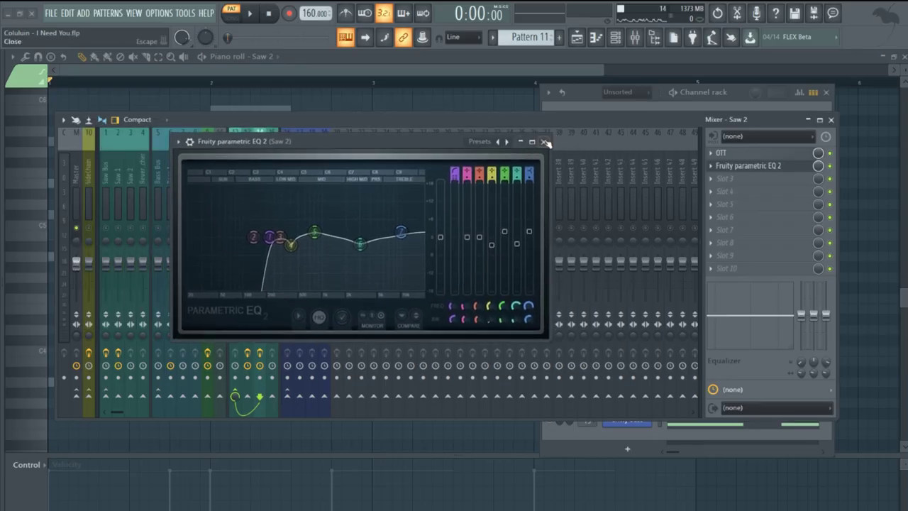
click(544, 141)
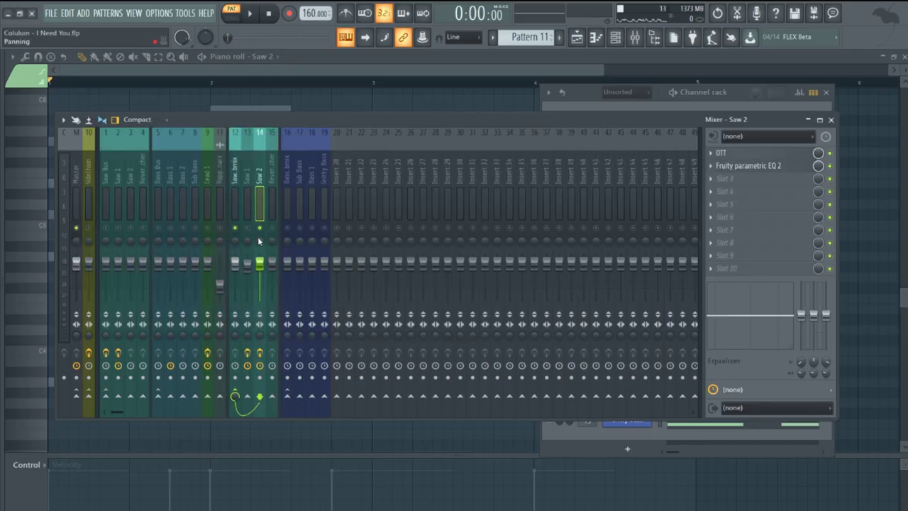
- Add Fruity Parametric EQ 2 to the Reverb Saw Pitcher track's first effect slot and make band 1 a steep high pass
click(274, 200)
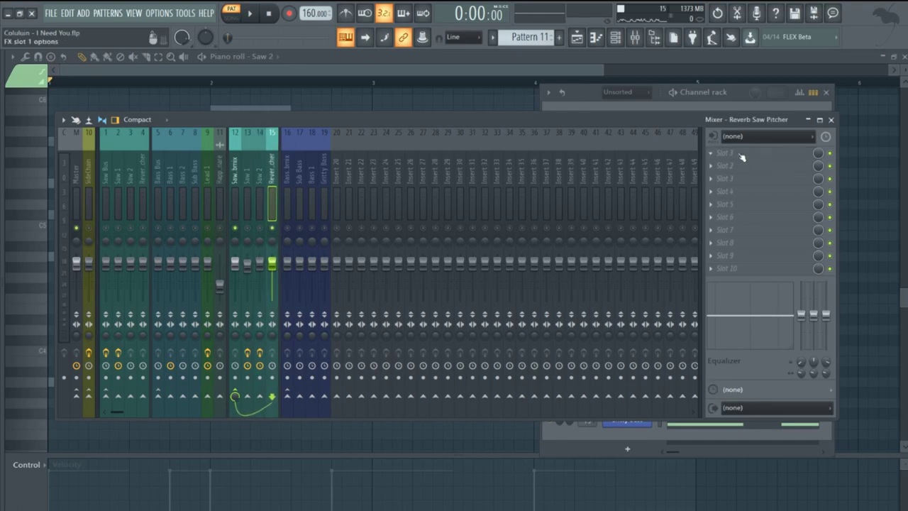
key(space)
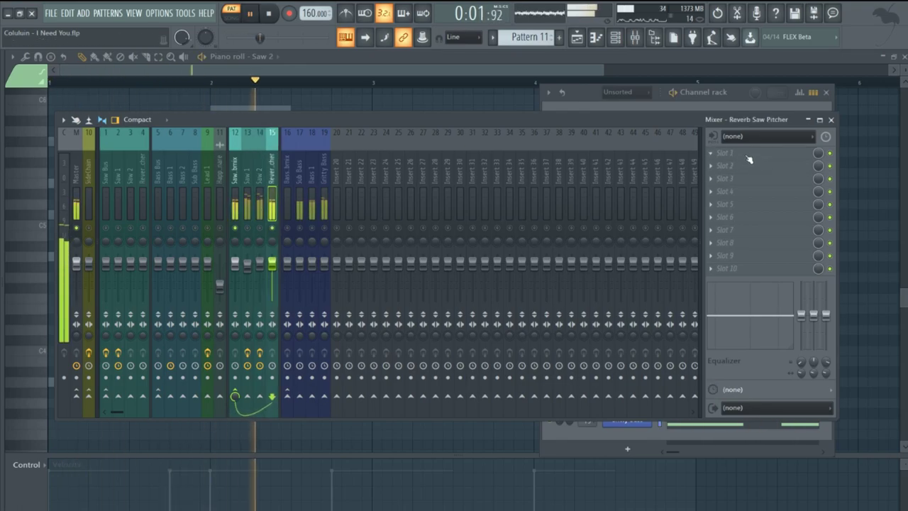
key(space)
click(743, 153)
click(553, 186)
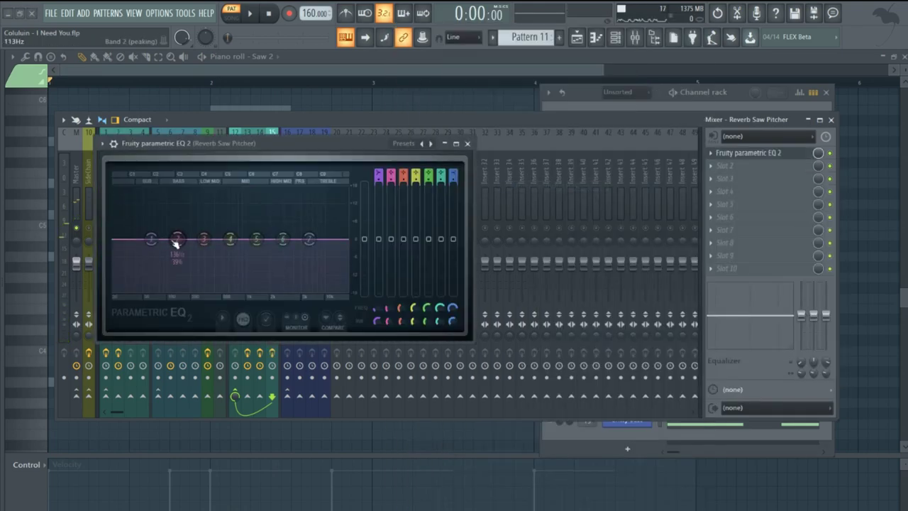
right_click(151, 240)
mouse_move(173, 270)
click(212, 299)
- Raise band 1's cutoff to roughly 350 Hz and boost band 7 by about 4 dB near 8861 Hz during playback
key(space)
drag(153, 242, 210, 239)
drag(309, 240, 324, 229)
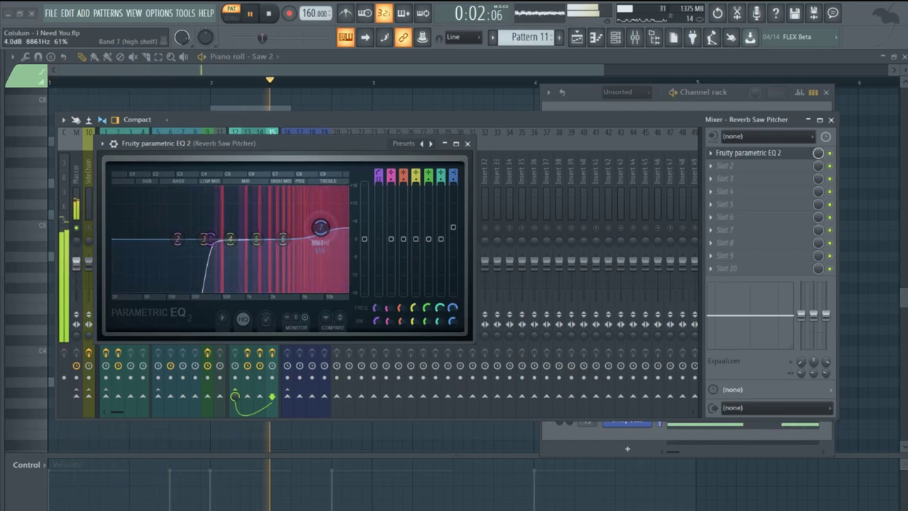
click(468, 144)
key(space)
- Solo the Bass 1 mixer track and add Fruity Fast Dist to its first effect slot
drag(248, 199, 269, 190)
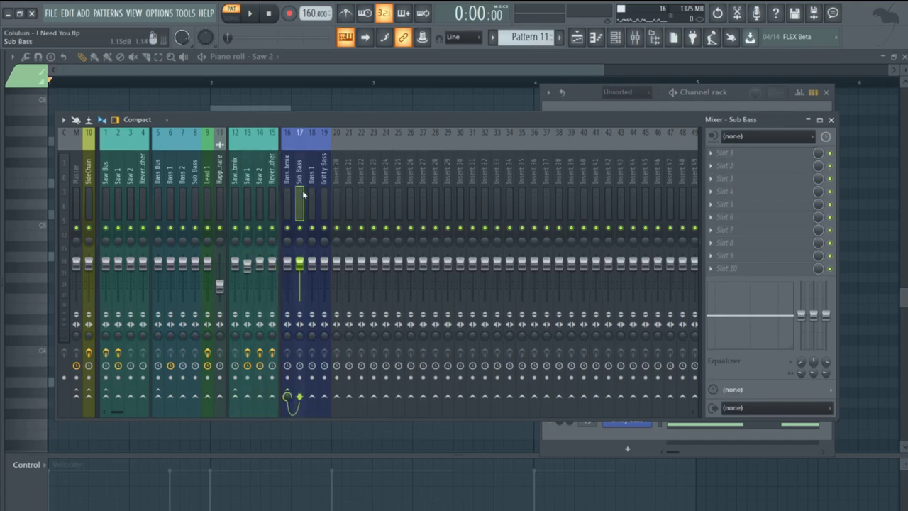
right_click(311, 228)
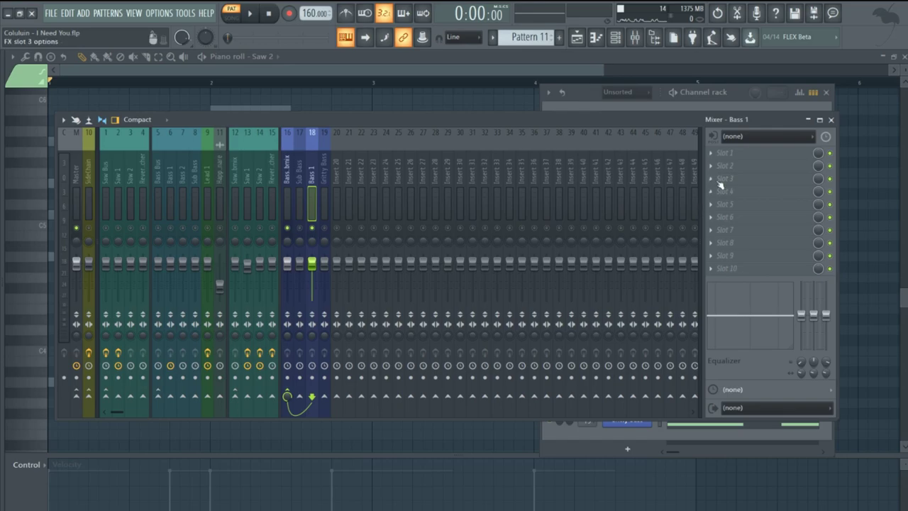
key(space)
click(744, 155)
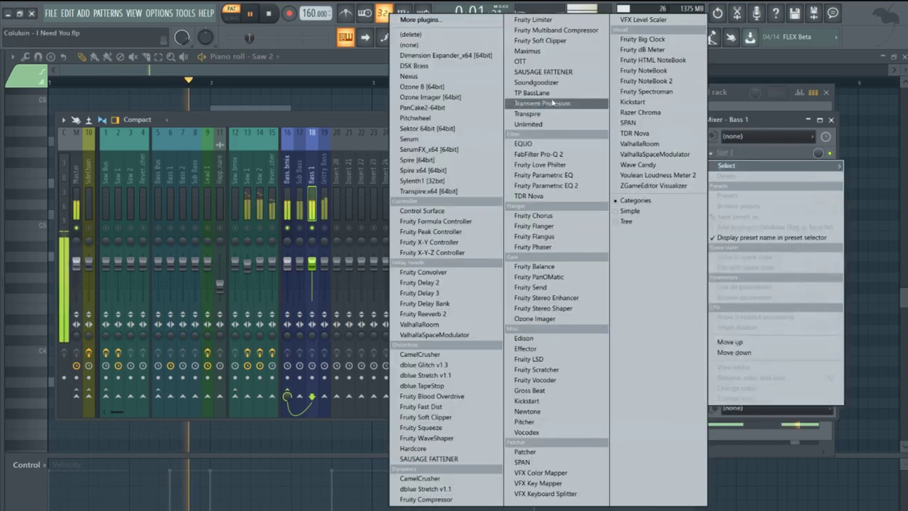
click(445, 410)
drag(235, 98, 426, 180)
- Adjust the mix of Bass 1's Fast Dist and set its post gain to about 82% and pre amp to about 80%
key(space)
drag(470, 216, 509, 226)
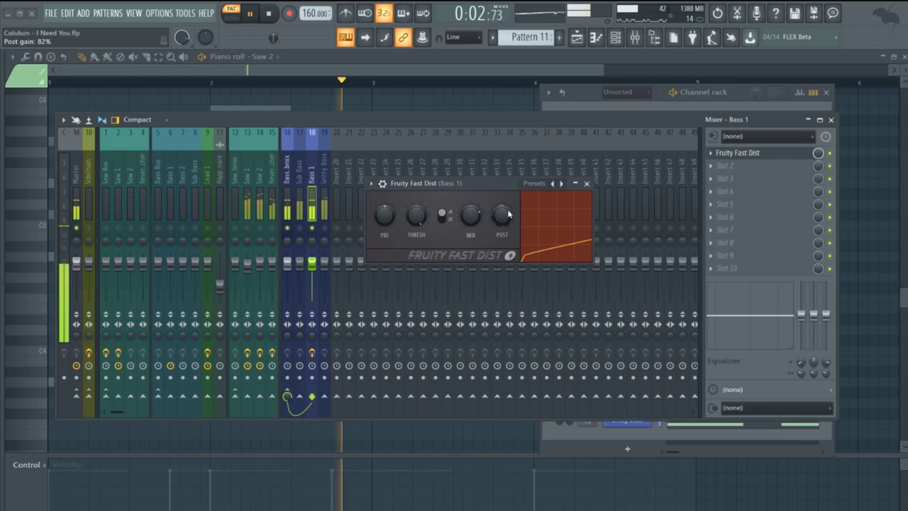
mouse_move(378, 220)
mouse_down()
mouse_move(380, 206)
mouse_move(387, 216)
mouse_up()
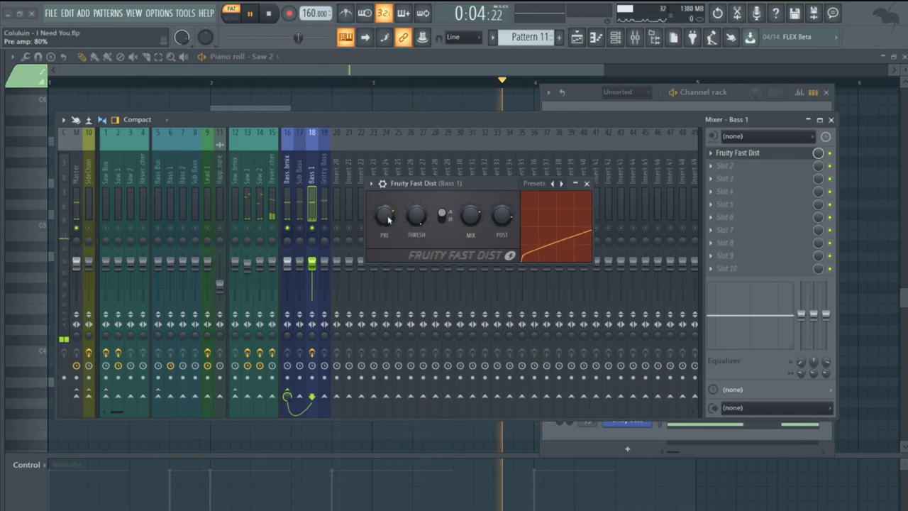
click(587, 183)
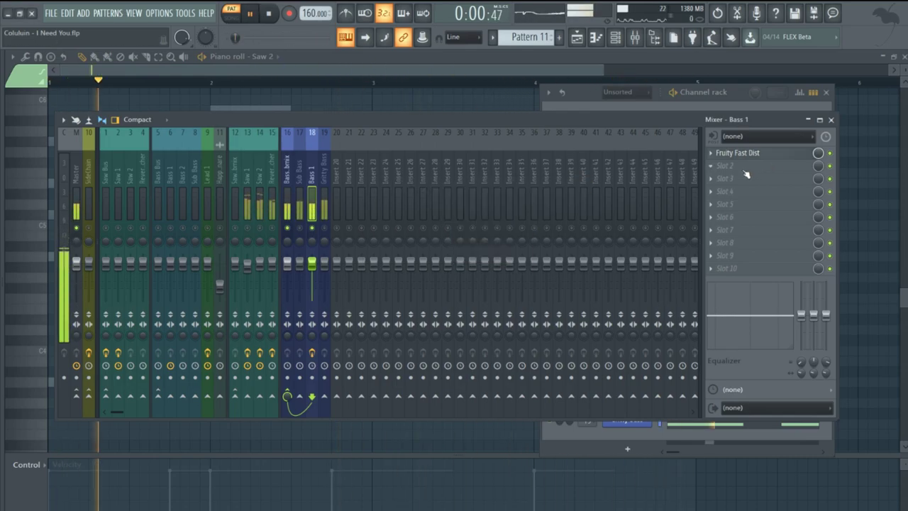
- Add Fruity Parametric EQ 2 to Bass 1's second effect slot and make band 1 a steep high pass
click(746, 174)
click(576, 185)
right_click(105, 193)
click(164, 233)
right_click(105, 194)
mouse_move(121, 222)
click(166, 253)
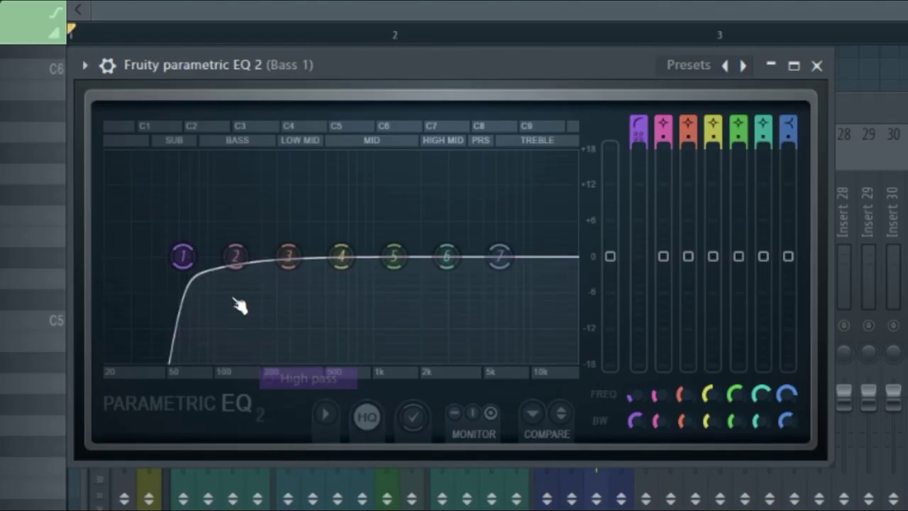
- Nudge band 1's cutoff up slightly and gently boost band 3 near 186 Hz in Bass 1's EQ
mouse_move(184, 257)
mouse_down()
mouse_move(215, 258)
mouse_move(200, 257)
mouse_up()
key(space)
key(space)
drag(288, 257, 275, 234)
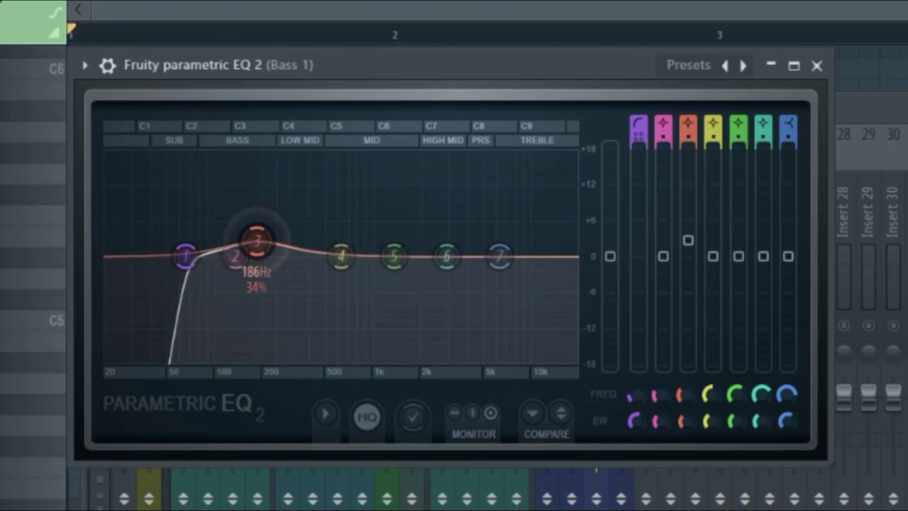
- Cut band 7 by about 5 dB near 9871 Hz, sweep a narrowed band 5 during playback, and raise band 6 slightly
drag(509, 254, 537, 295)
key(space)
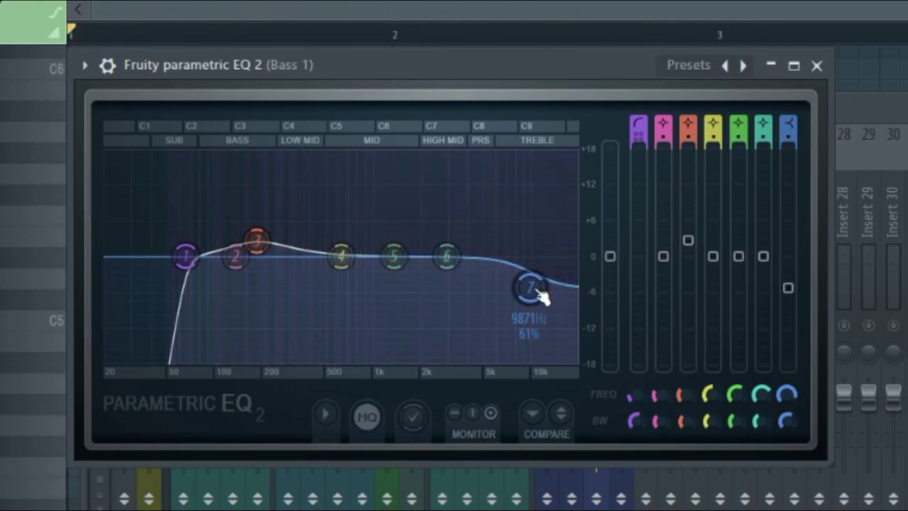
drag(394, 256, 299, 284)
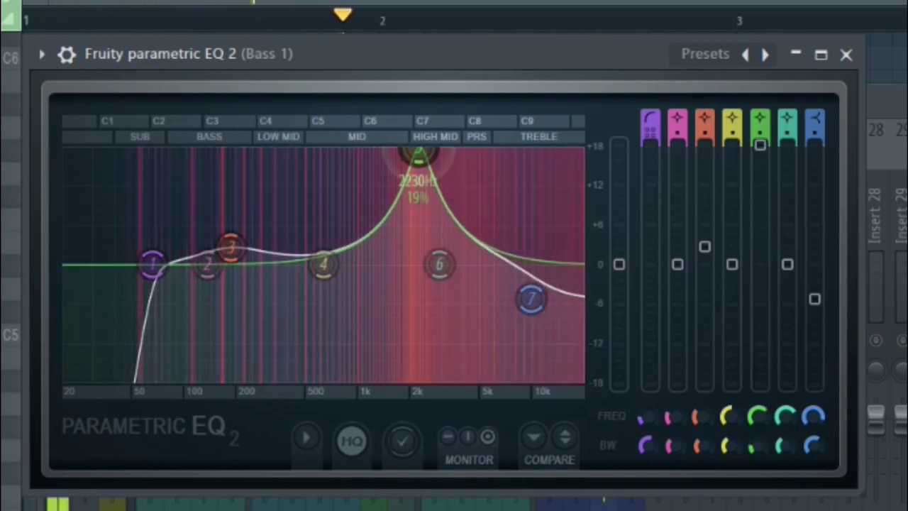
drag(439, 264, 458, 245)
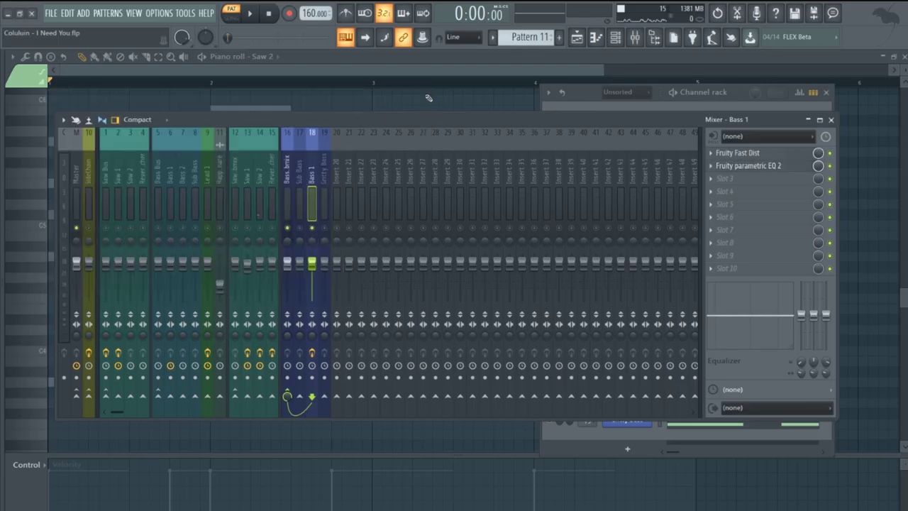
- Add Fruity Compressor before Bass 1's EQ with 4.1 dB gain and a threshold of about -7.8 dB, and raise its ratio
click(753, 187)
click(465, 499)
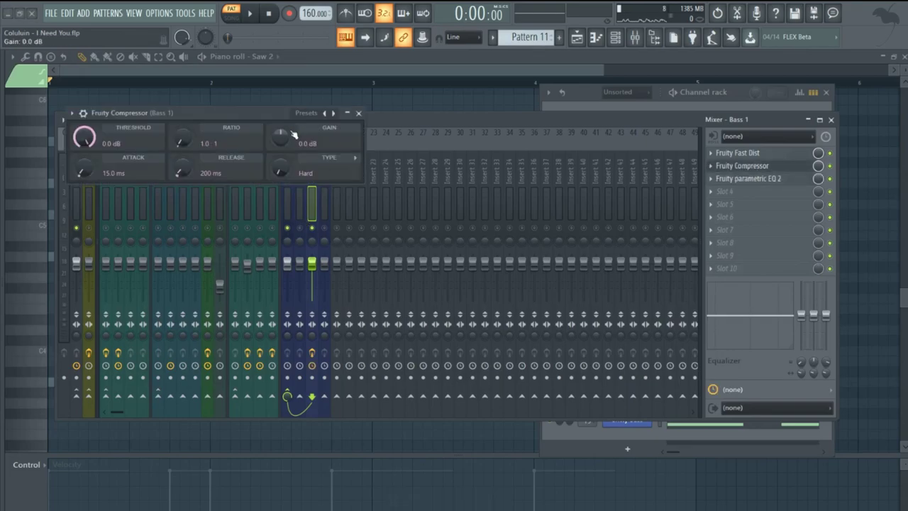
drag(281, 135, 281, 121)
key(space)
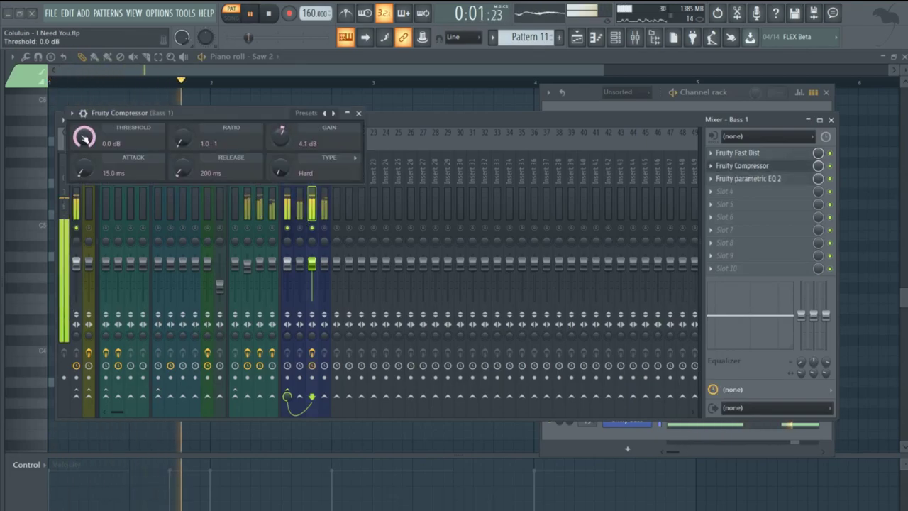
drag(84, 136, 83, 127)
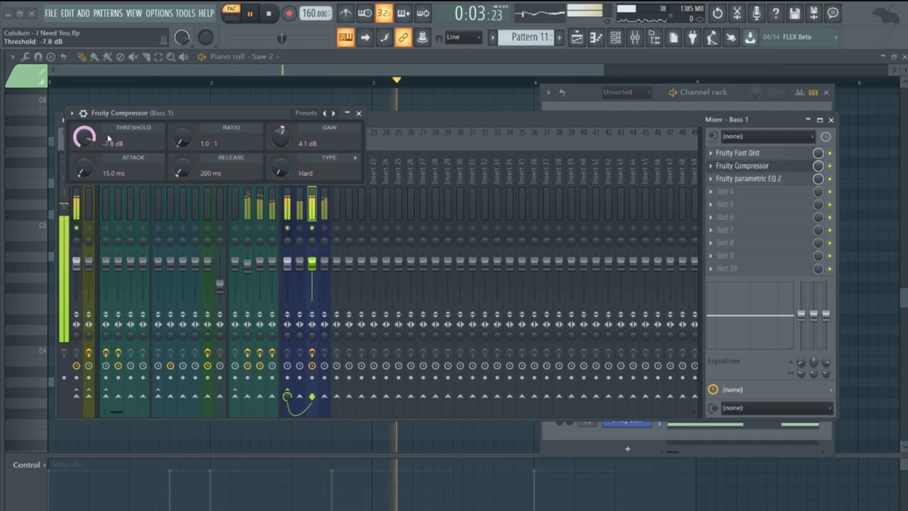
drag(181, 139, 181, 129)
click(359, 115)
key(space)
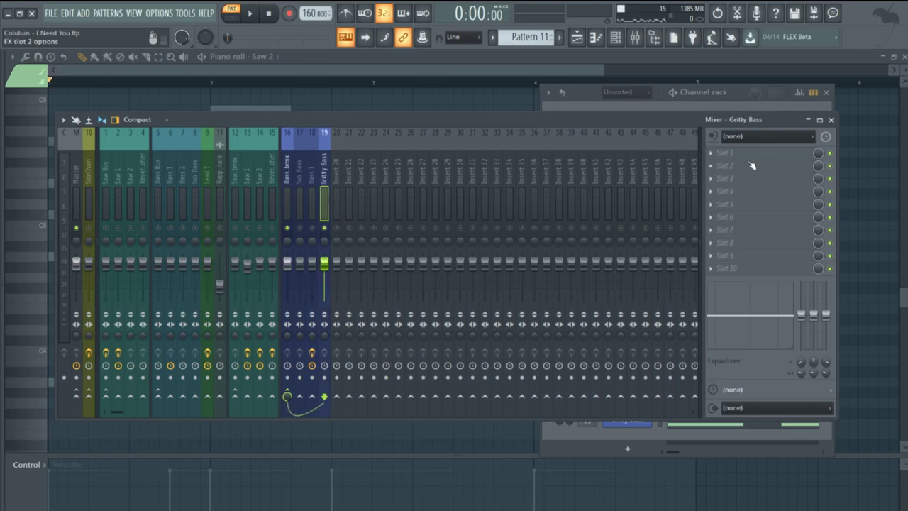
- Add OTT to Gritty Bass's first effect slot and lower its depth to about 26%, checking it in playback
click(723, 153)
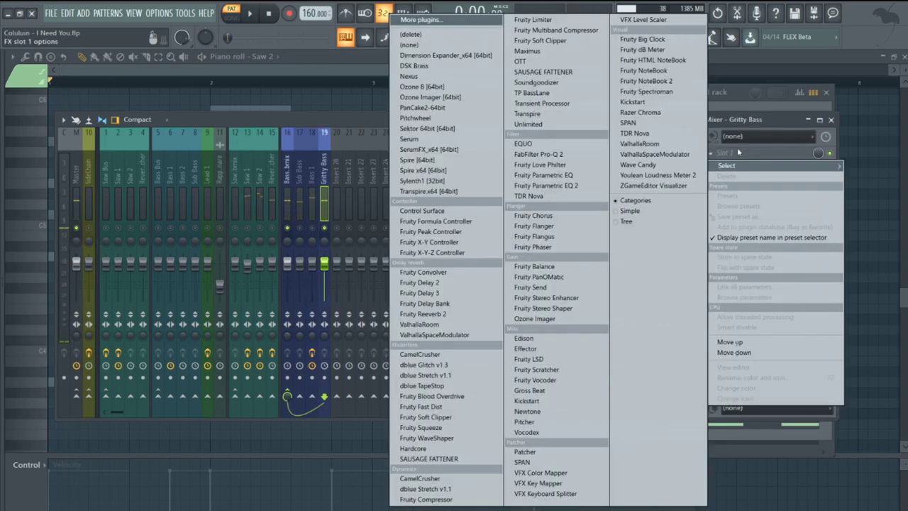
click(527, 63)
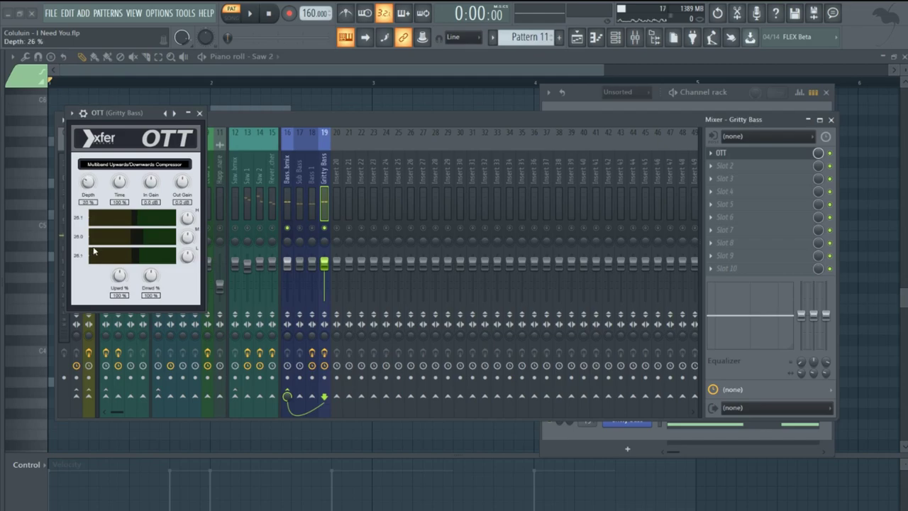
key(space)
click(731, 152)
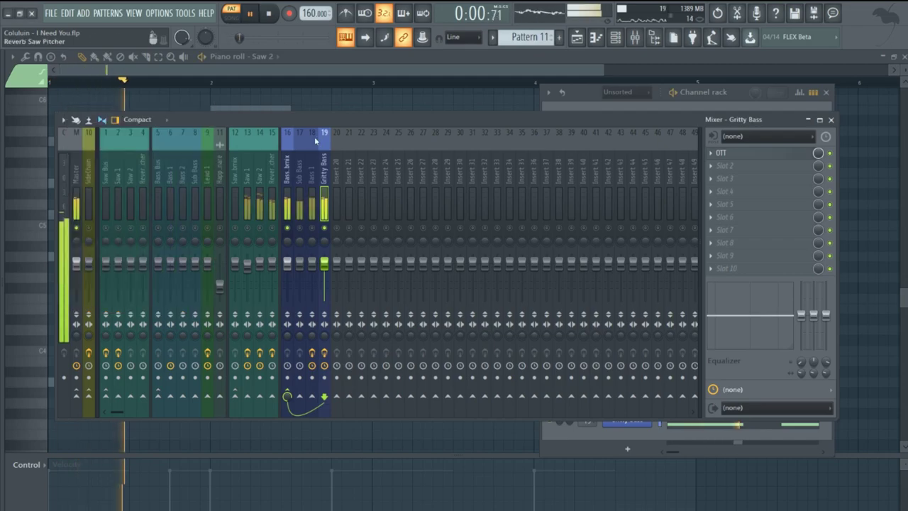
- Add Fruity Fast Dist to Gritty Bass's second slot, with pre amp about 70% and post gain about 91%, and adjust its mix
click(738, 172)
click(447, 413)
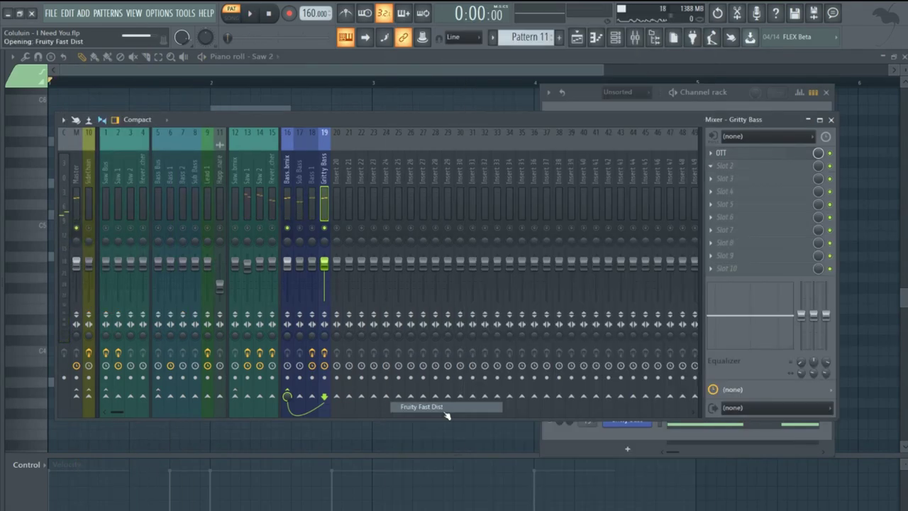
key(space)
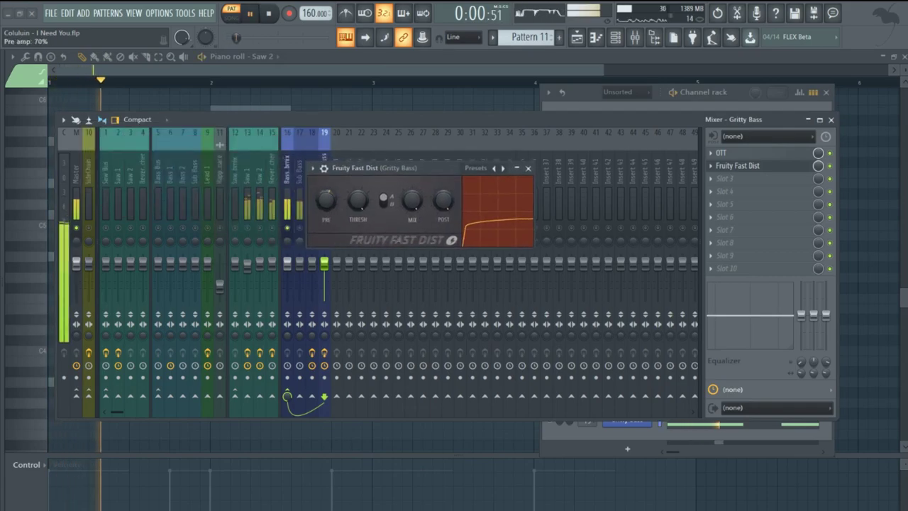
drag(414, 198, 444, 200)
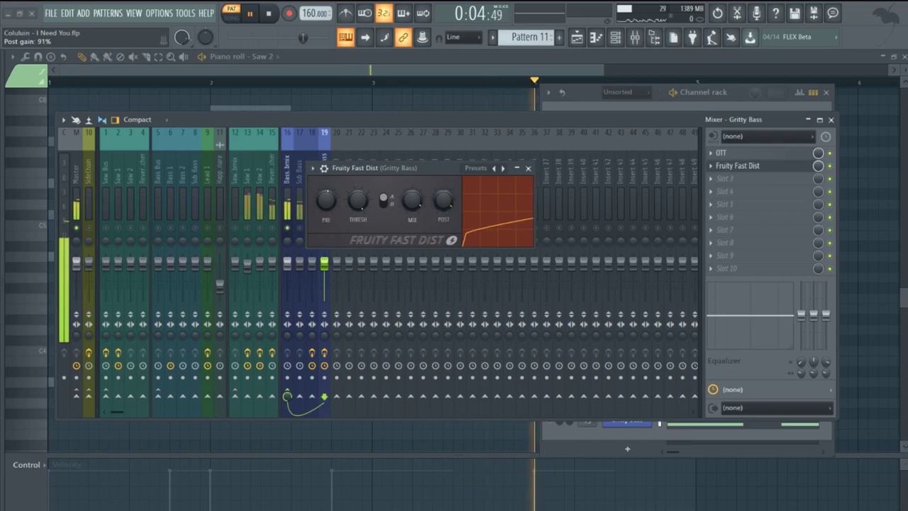
click(527, 168)
key(space)
- Add Fruity Parametric EQ 2 to Gritty Bass's third slot and high-pass band 1 at roughly 200 Hz during playback
click(737, 178)
click(542, 189)
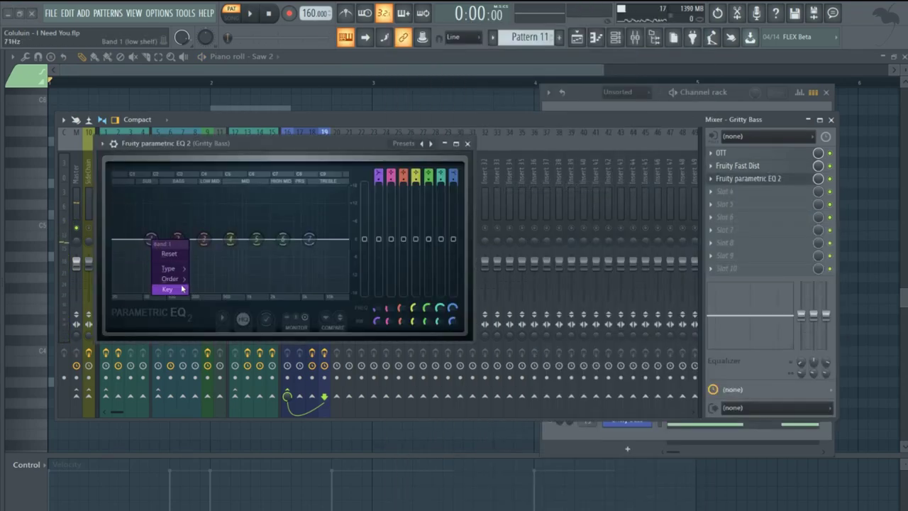
click(205, 287)
key(space)
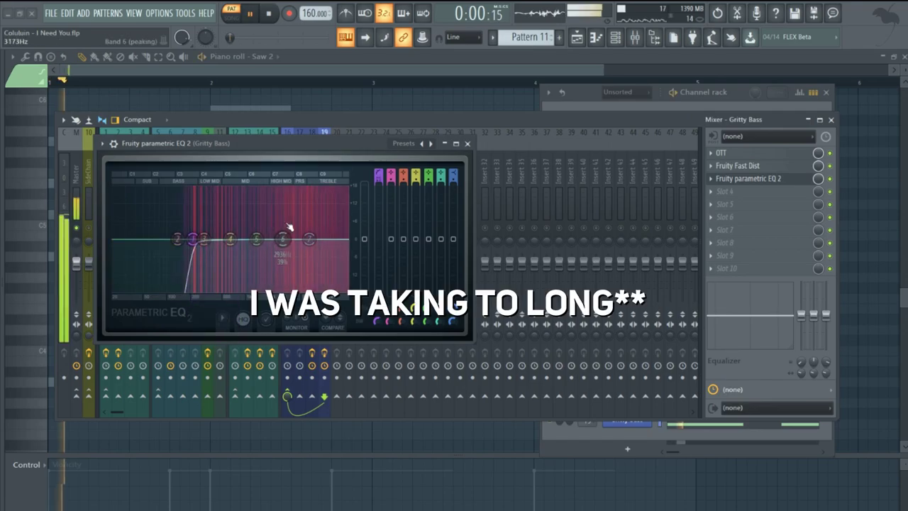
- Shape Gritty Bass's Parametric EQ 2 by dipping bands 3 and 5, boosting band 6 and lowering band 7, checking it in playback
key(space)
mouse_move(205, 240)
mouse_down()
mouse_move(206, 197)
mouse_move(206, 248)
mouse_up()
key(space)
mouse_move(309, 239)
mouse_down()
mouse_move(320, 263)
mouse_move(327, 243)
mouse_up()
drag(283, 239, 327, 253)
drag(228, 195, 228, 247)
key(space)
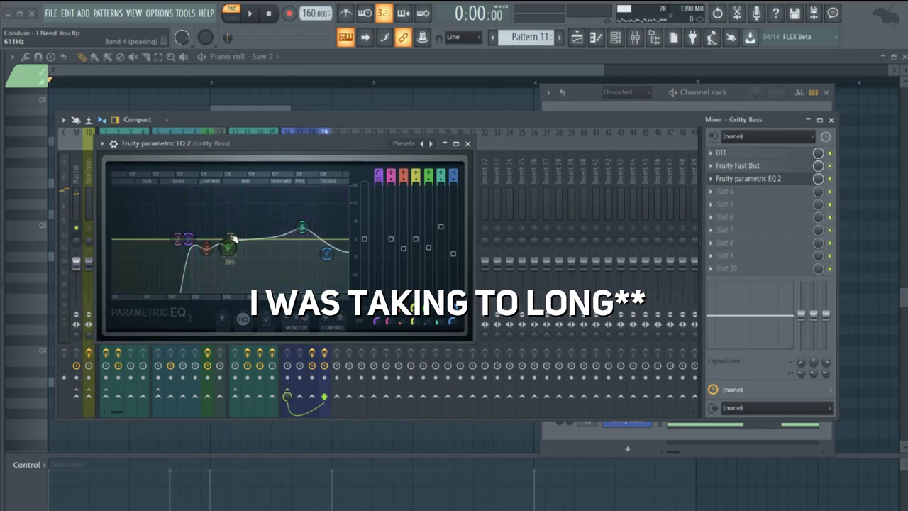
key(space)
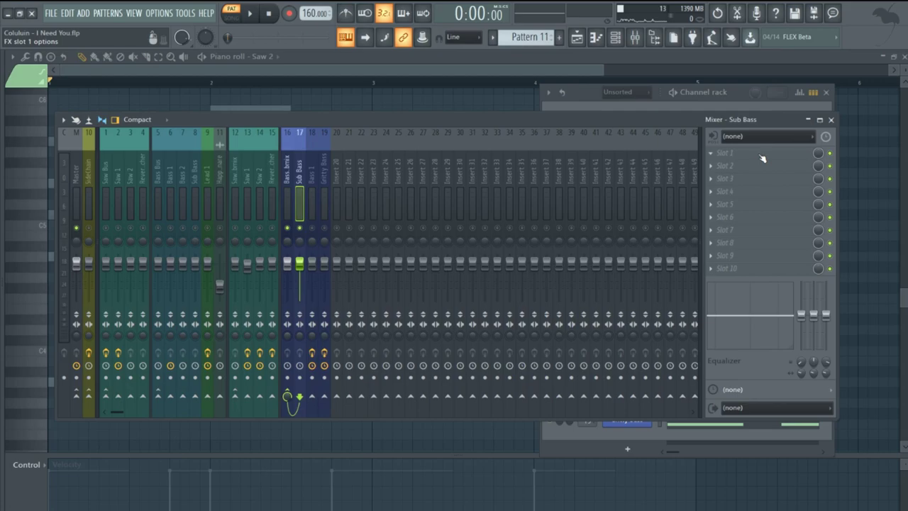
- Add Fruity WaveShaper to Sub Bass's first effect slot and bend its curve upward through a point at about 0.19, 0.42
click(757, 155)
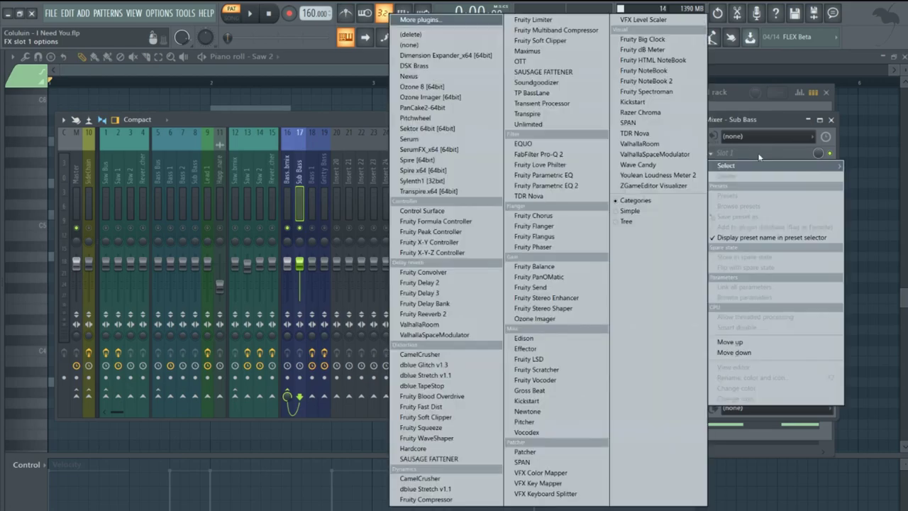
click(432, 437)
drag(533, 142, 470, 164)
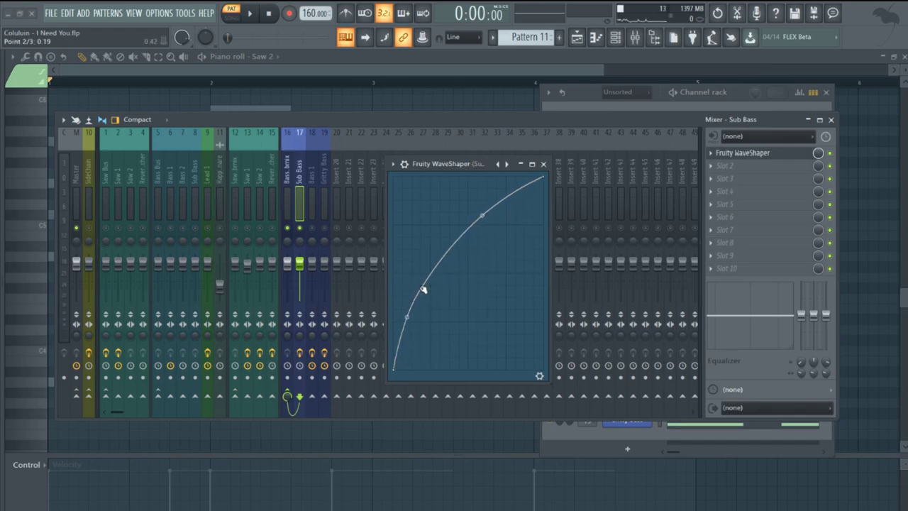
- Load FabFilter Pro-Q 2 after the WaveShaper on Sub Bass and compare the spectrum in playback with the WaveShaper off and on
click(727, 167)
mouse_move(727, 178)
click(551, 197)
drag(505, 115, 551, 113)
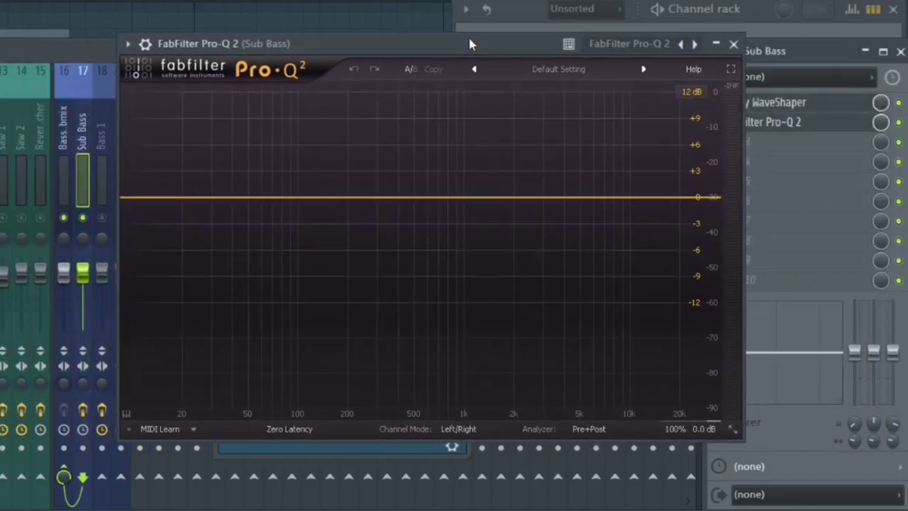
drag(467, 44, 475, 47)
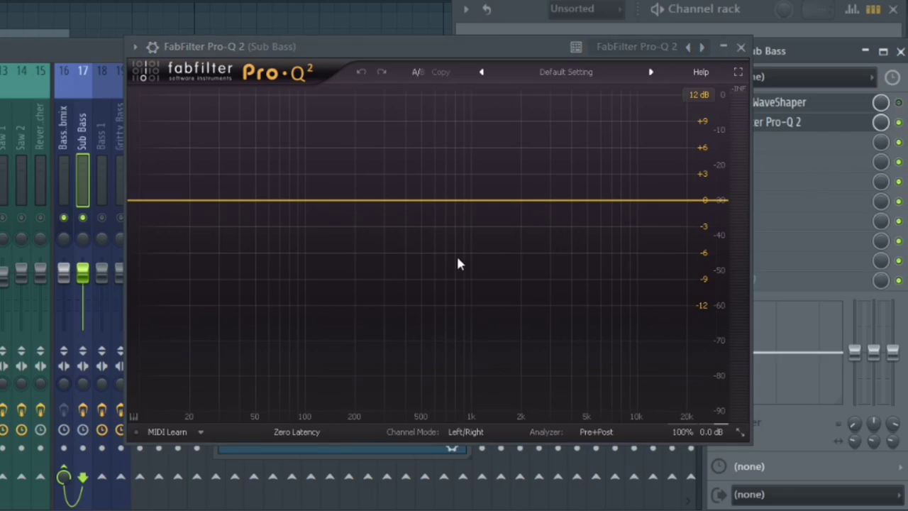
key(space)
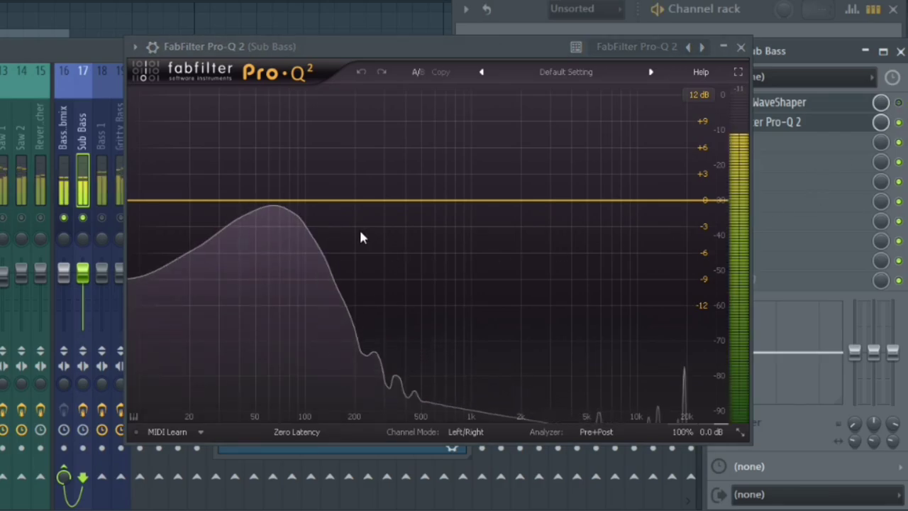
key(space)
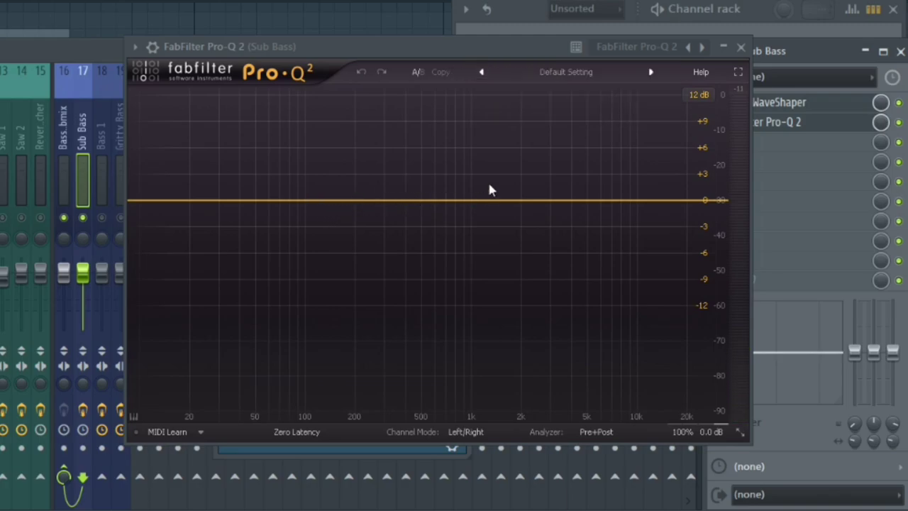
key(space)
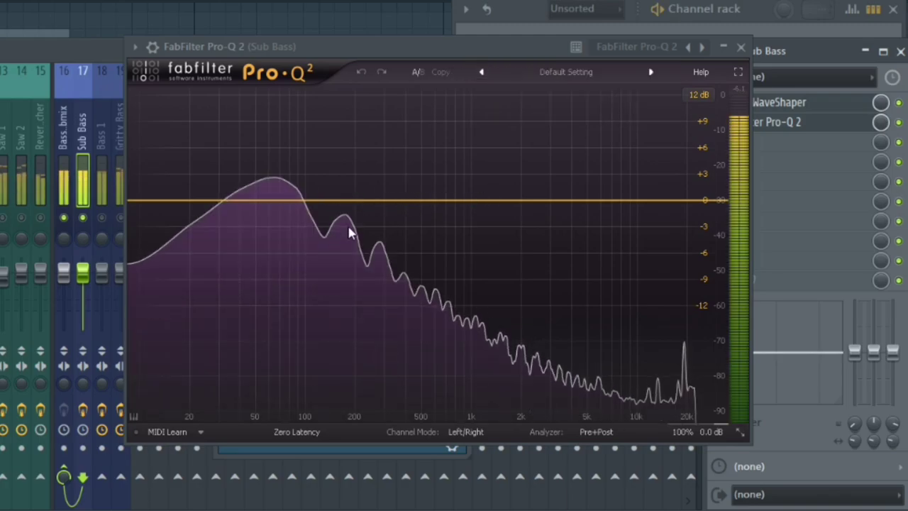
- Push Sub Bass's WaveShaper curve to an extreme bend during playback, then bring its middle point back down to about 0.51 in height
click(790, 105)
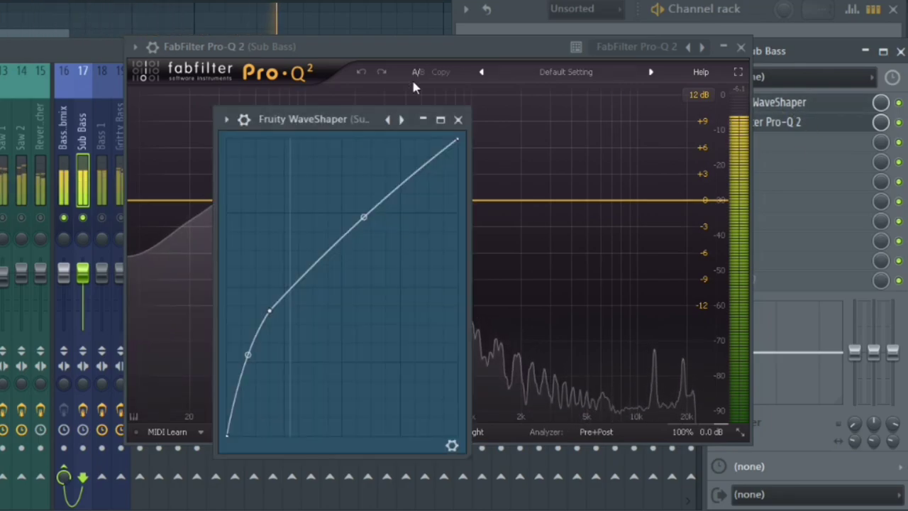
drag(330, 120, 884, 127)
drag(830, 319, 834, 169)
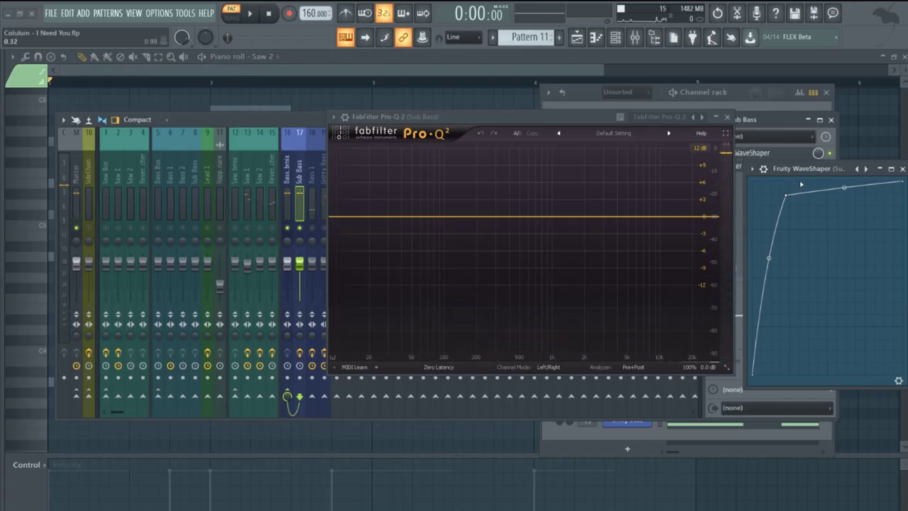
drag(785, 226, 782, 278)
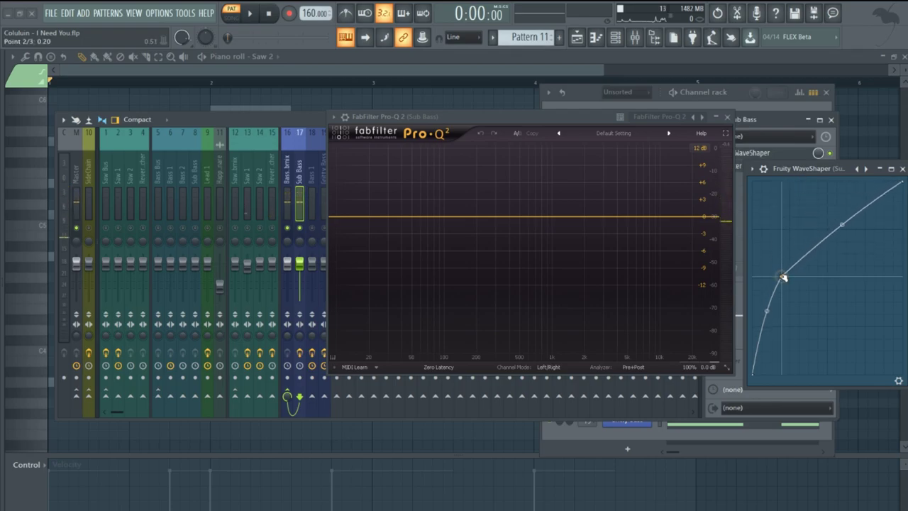
drag(580, 125, 479, 133)
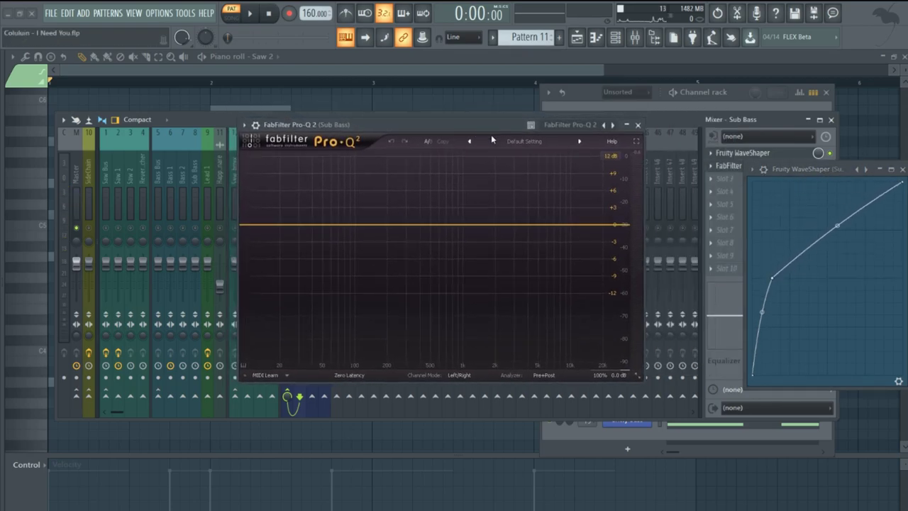
drag(800, 168, 717, 165)
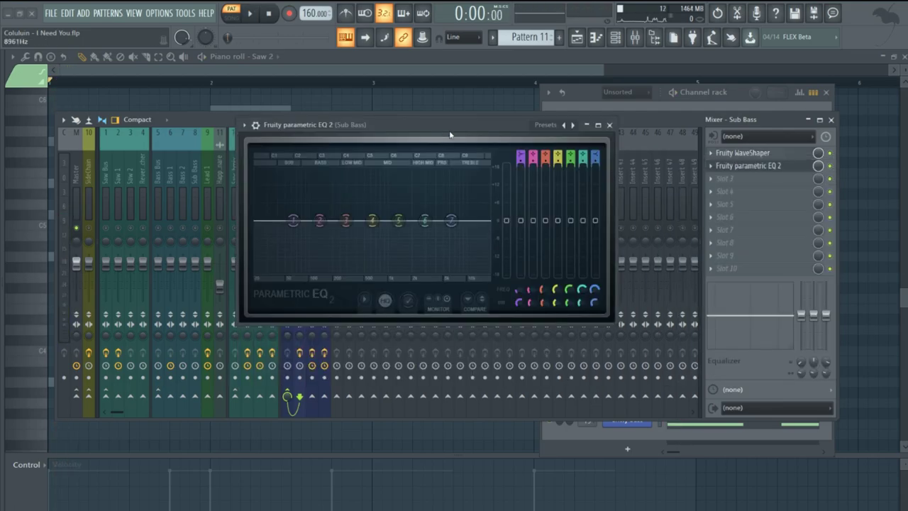
- Use Fruity Parametric EQ 2 in Sub Bass's second slot to low-pass band 7 at about 601 Hz and boost band 2 around 65 Hz
drag(426, 154, 567, 174)
drag(598, 265, 533, 315)
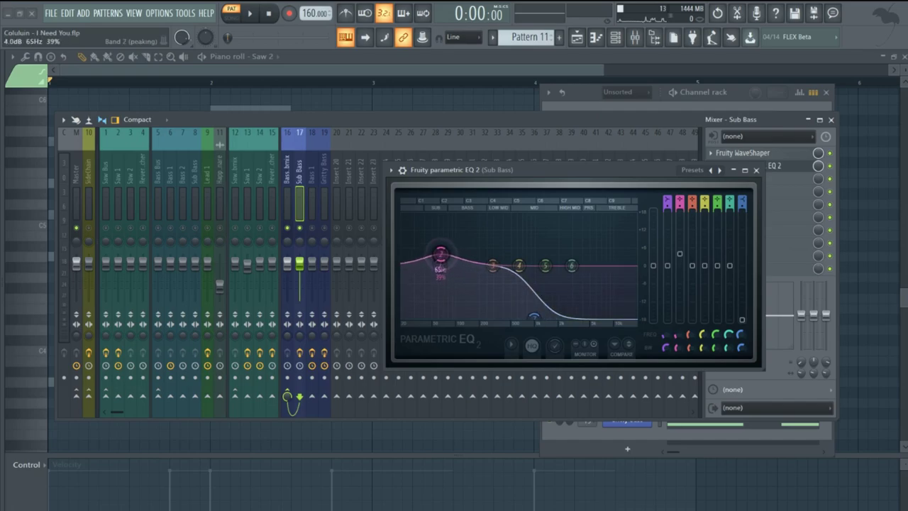
key(space)
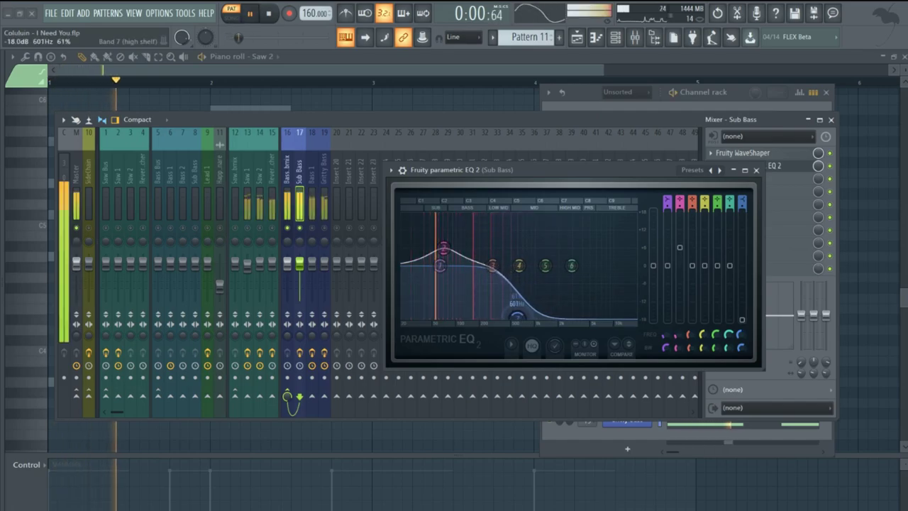
click(756, 170)
key(space)
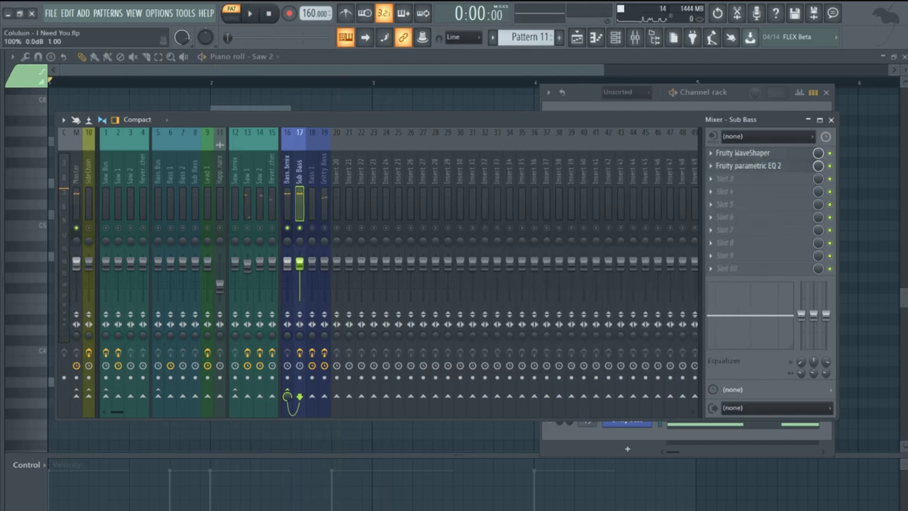
- Unsolo Sub Bass and balance the layers, lowering Sub Bass and Saw 2, with Bass 1 at -1.0 dB and Reverb Saw Pitcher at -3.0 dB
right_click(300, 228)
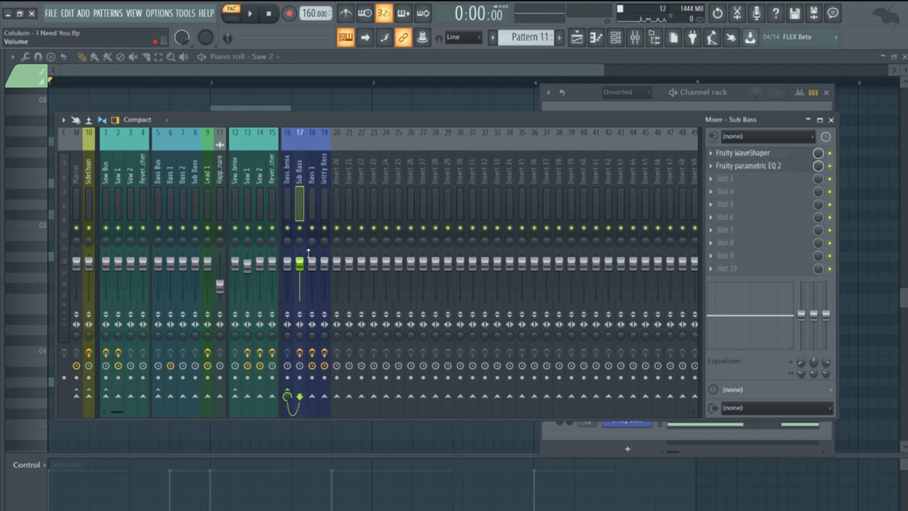
drag(300, 270, 312, 265)
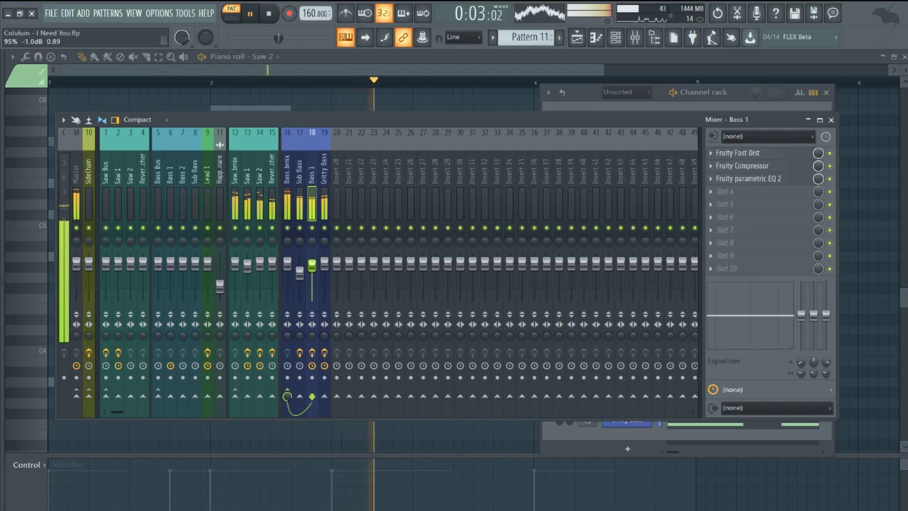
drag(271, 263, 272, 267)
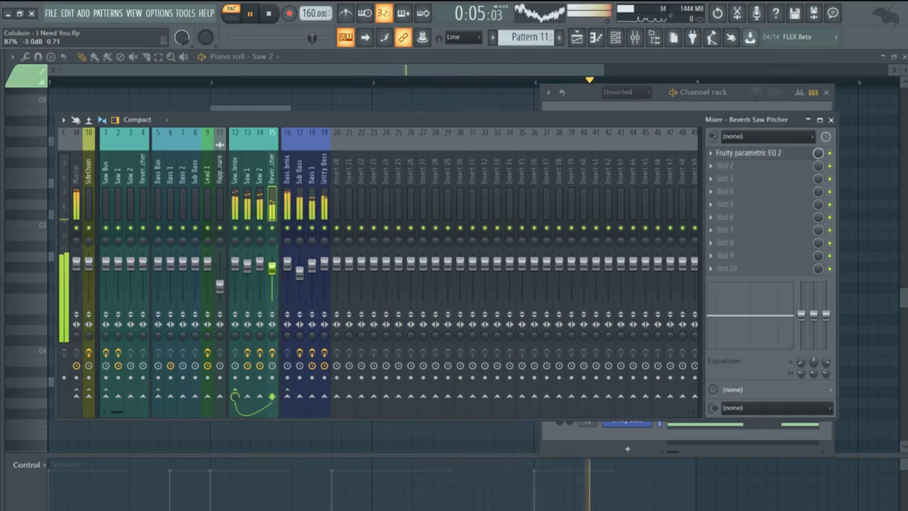
click(261, 234)
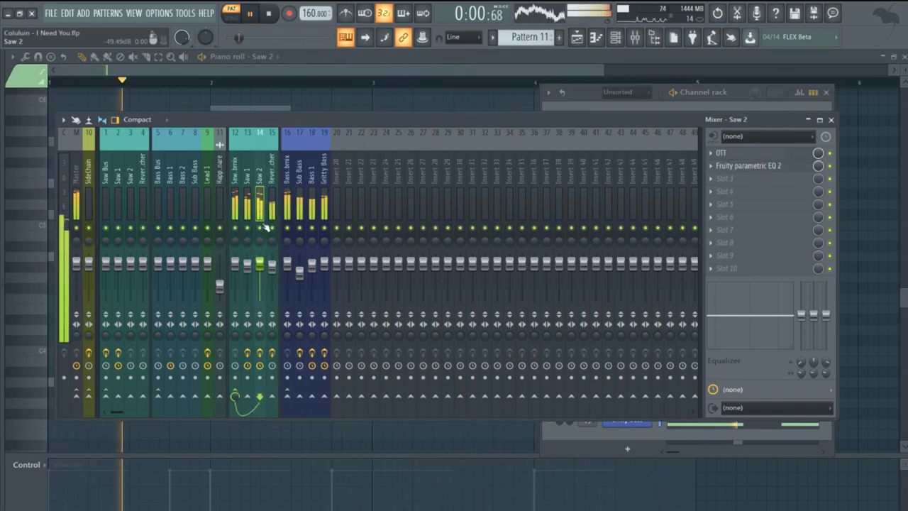
drag(259, 263, 260, 268)
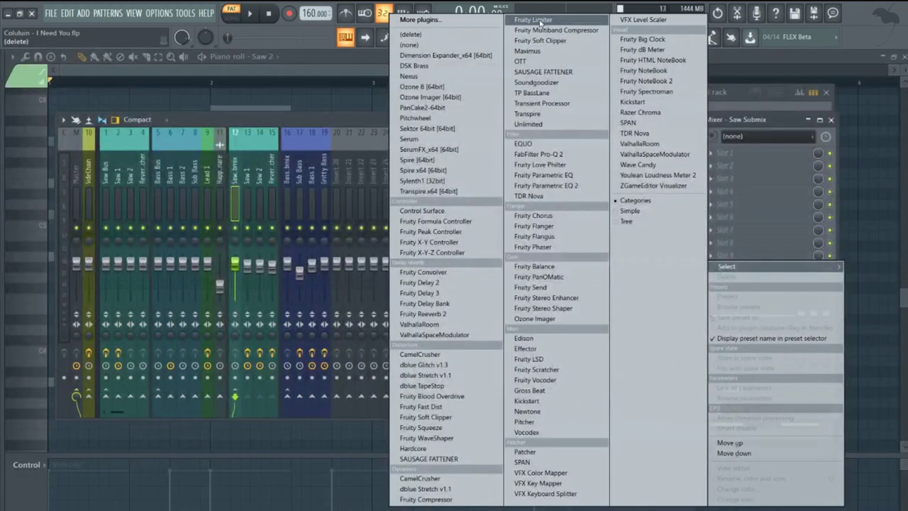
- Add Fruity Limiter to Saw Submix's tenth slot in compressor mode, adjust threshold, knee and ratio, and set gain to about 2.7 dB
click(547, 44)
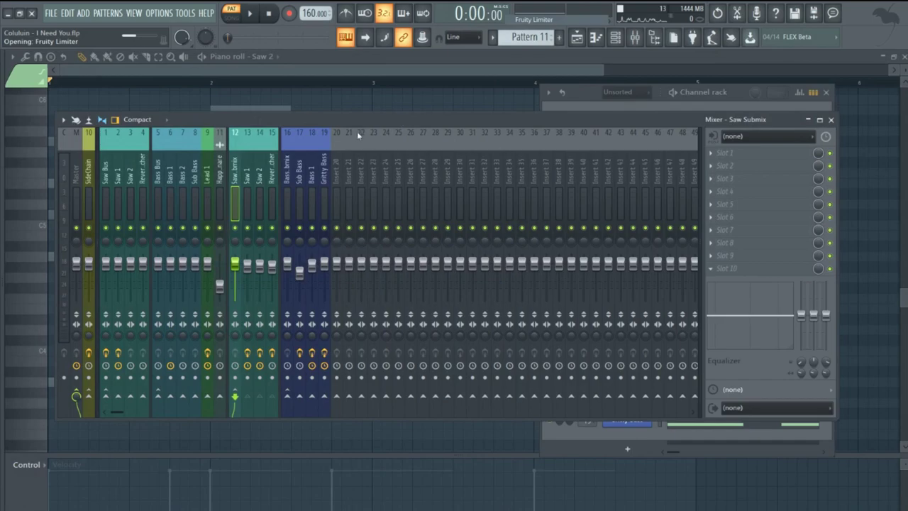
drag(290, 130, 333, 135)
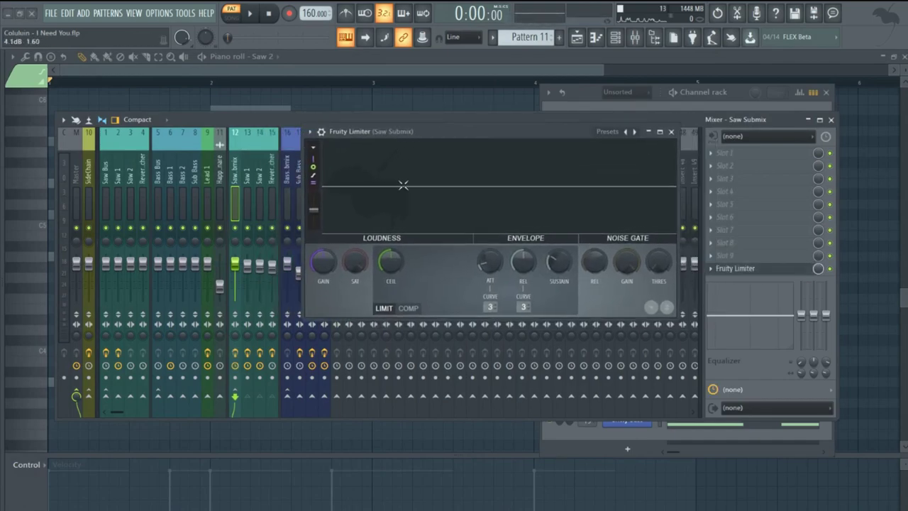
click(421, 308)
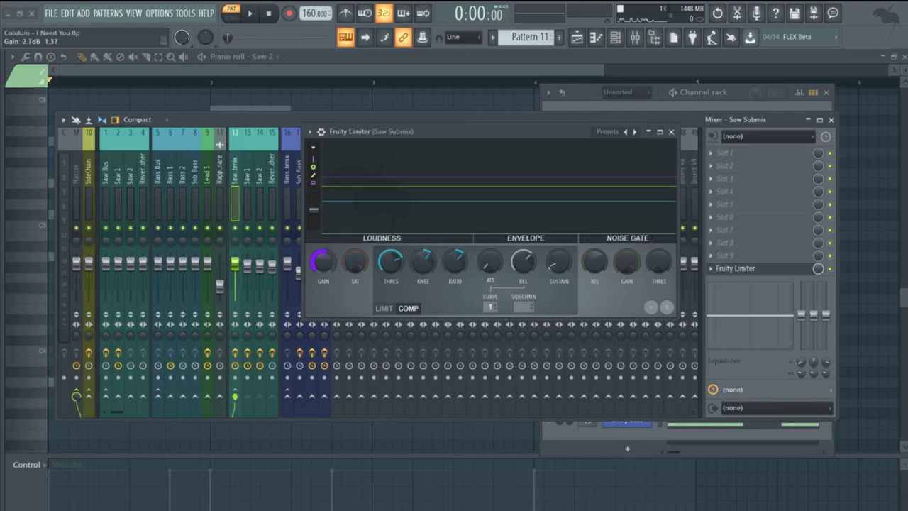
key(space)
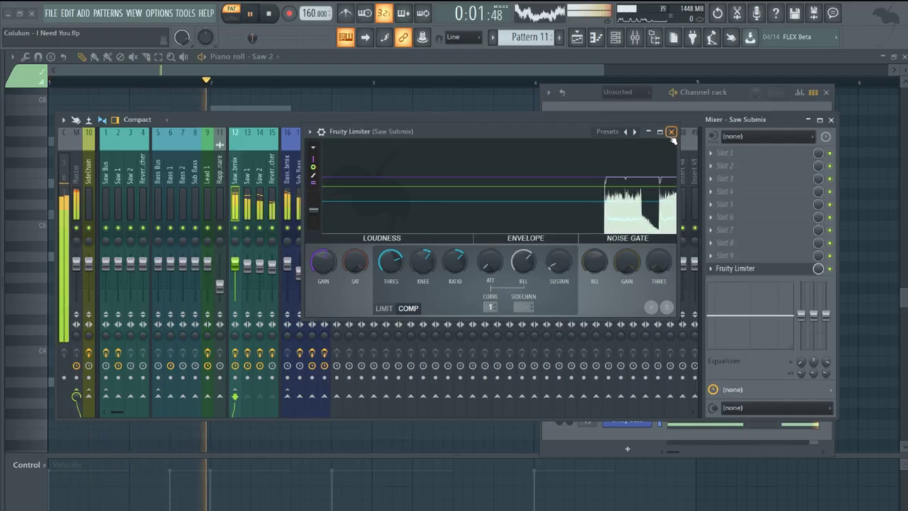
key(space)
click(670, 131)
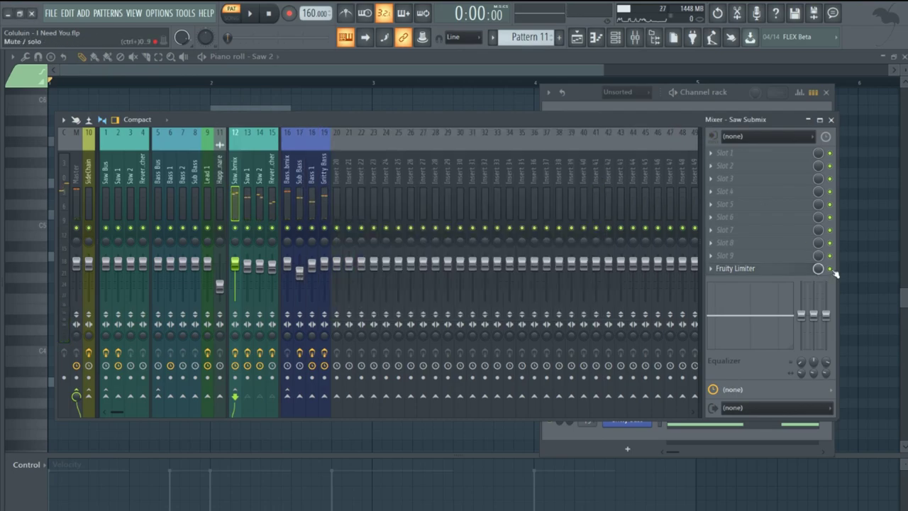
- Compare the Saw Submix in playback with its Fruity Limiter bypassed and enabled
click(831, 269)
key(space)
key(space)
key(space)
key(space)
- Add Fruity Limiter to Bass Submix's tenth slot, switch it to compressor mode and adjust it during playback
click(287, 199)
click(751, 271)
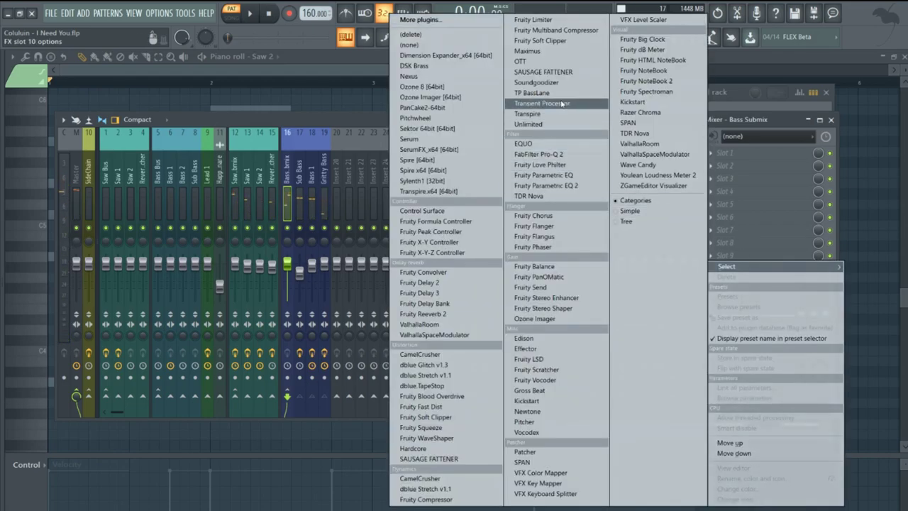
click(454, 383)
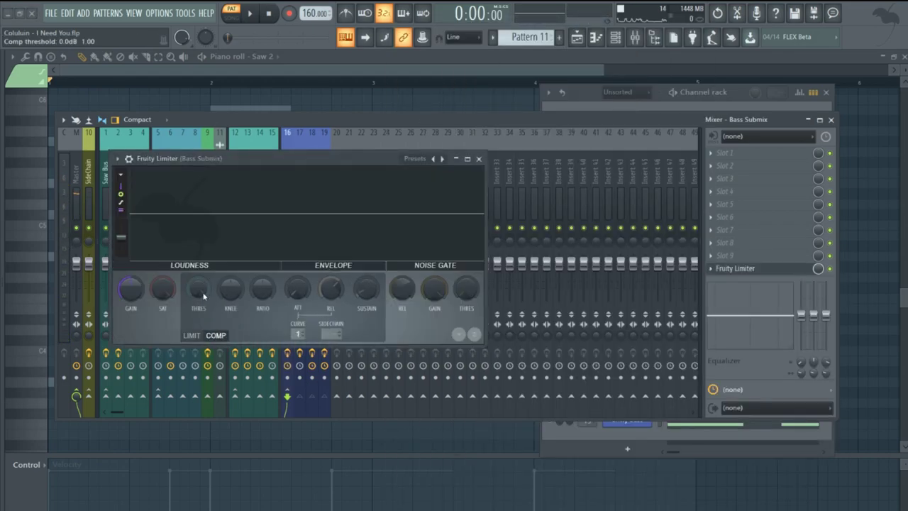
drag(209, 158, 367, 166)
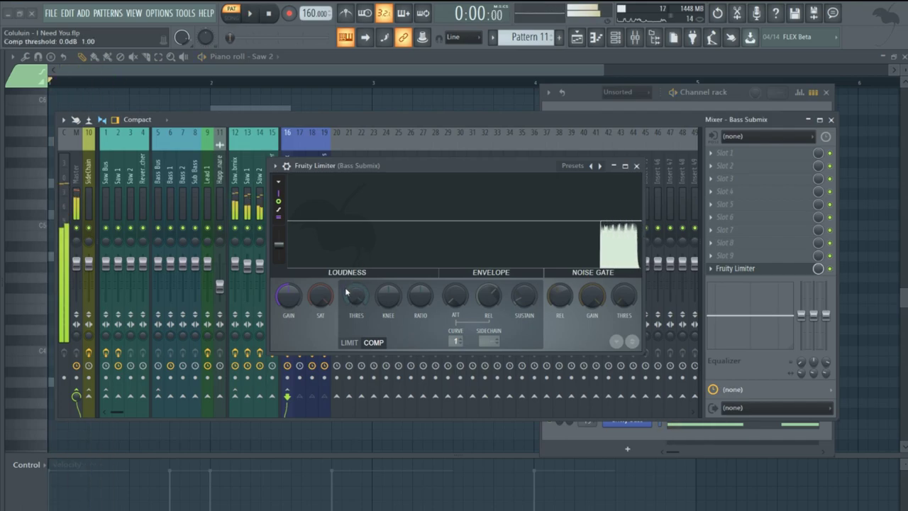
key(space)
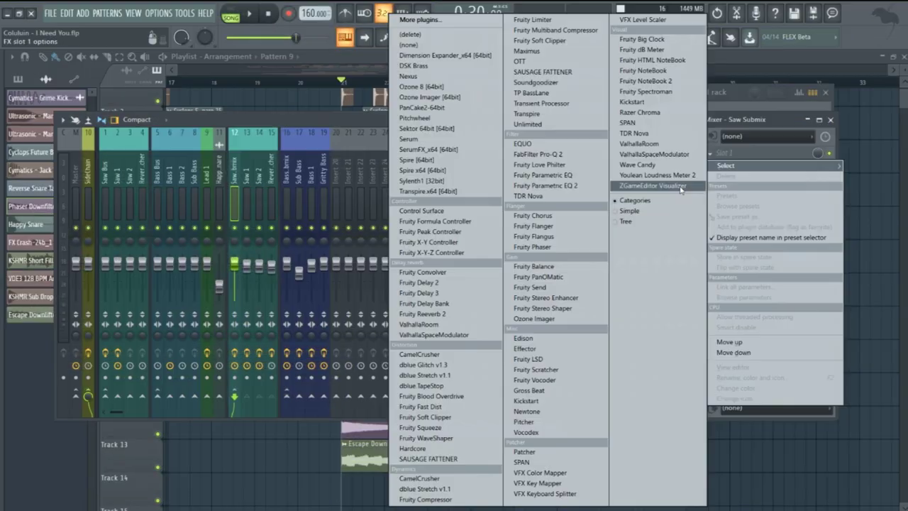
- Play the finished drop in the playlist from bar 21 to hear the layered chords with the drums
click(477, 314)
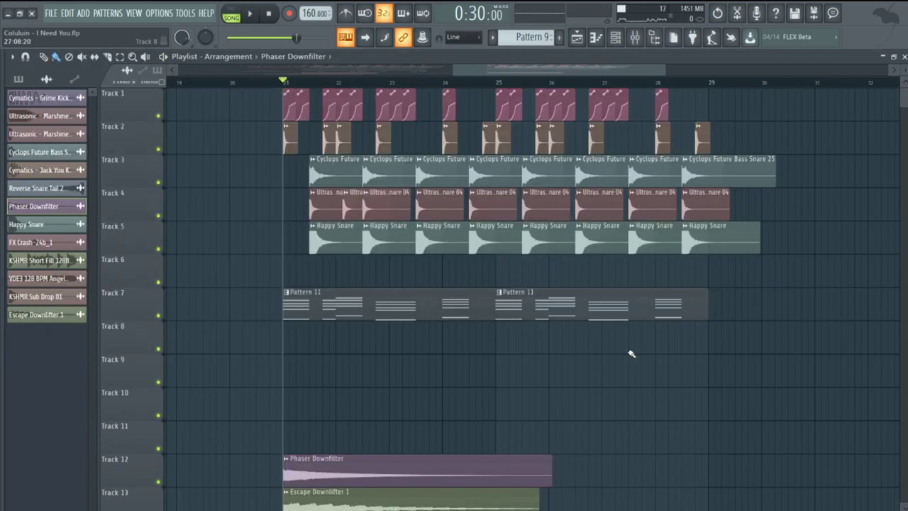
key(space)
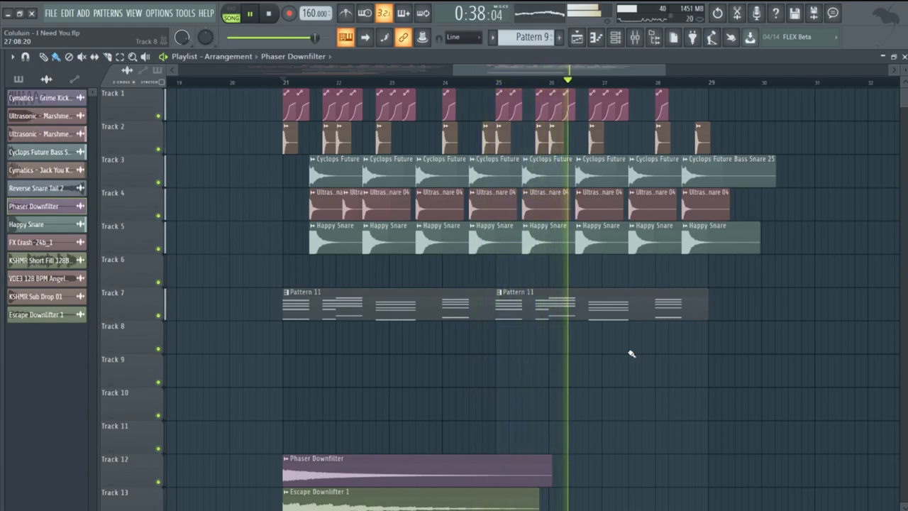
drag(631, 359, 556, 373)
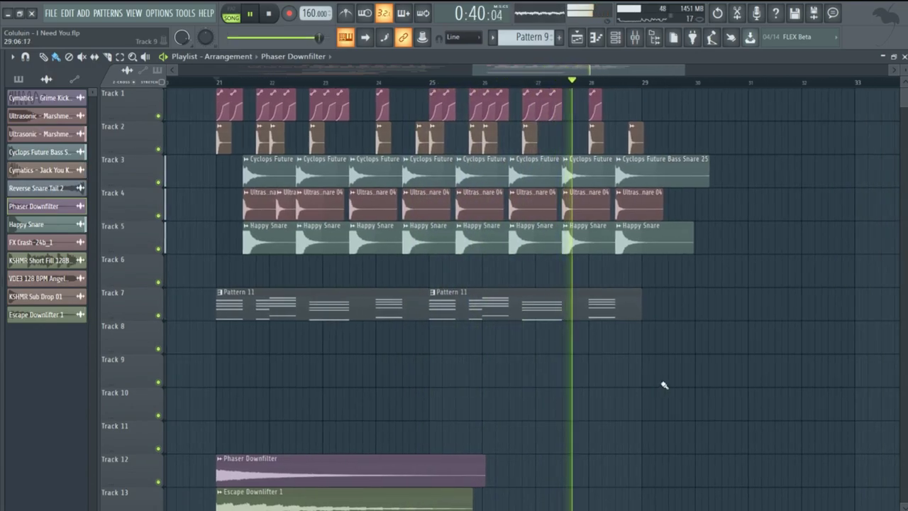
key(space)
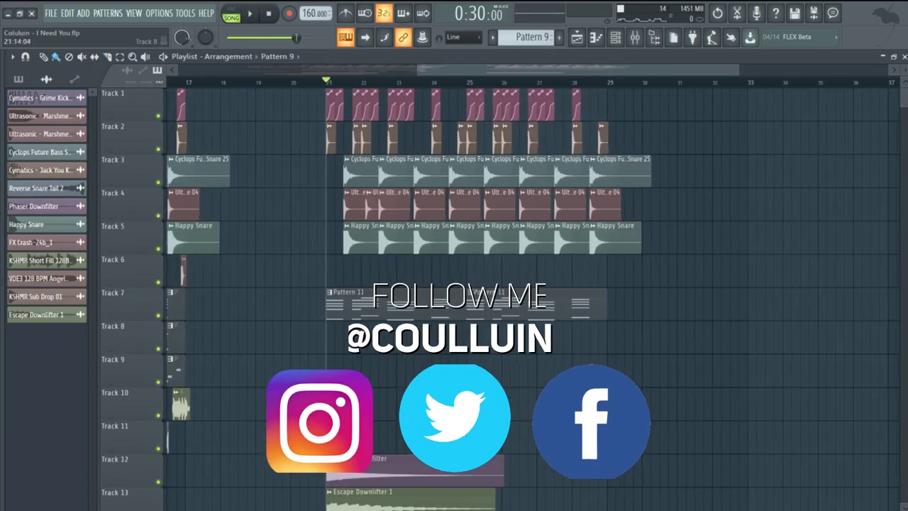
scroll(526, 381, up, 4)
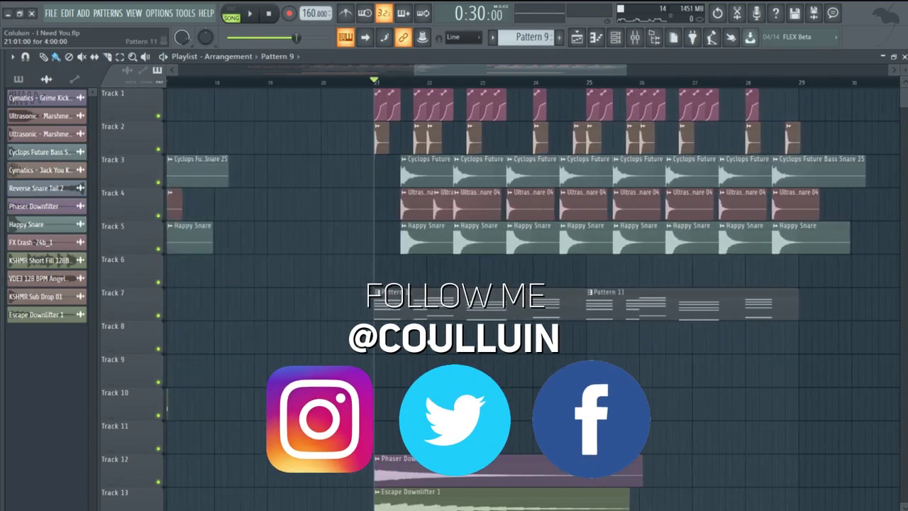